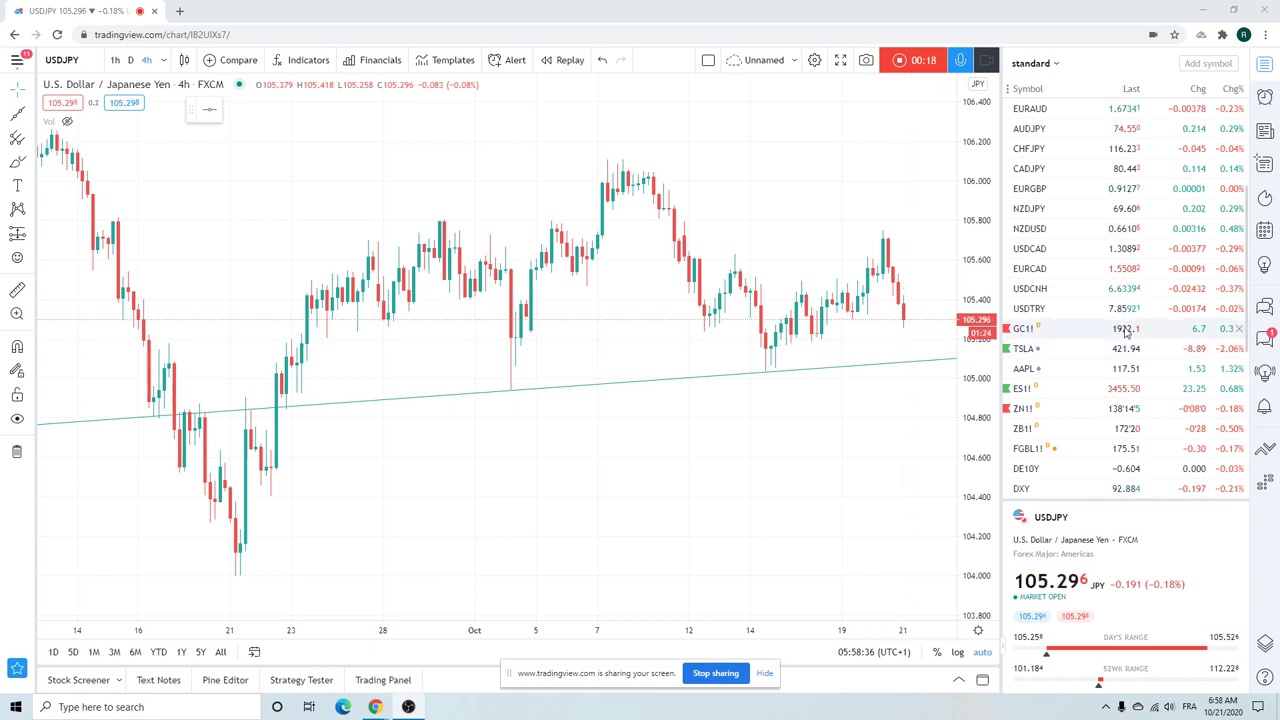
- Switch the chart from USDJPY to ZN1! T-Note futures and zoom out to a March–October span
click(1044, 410)
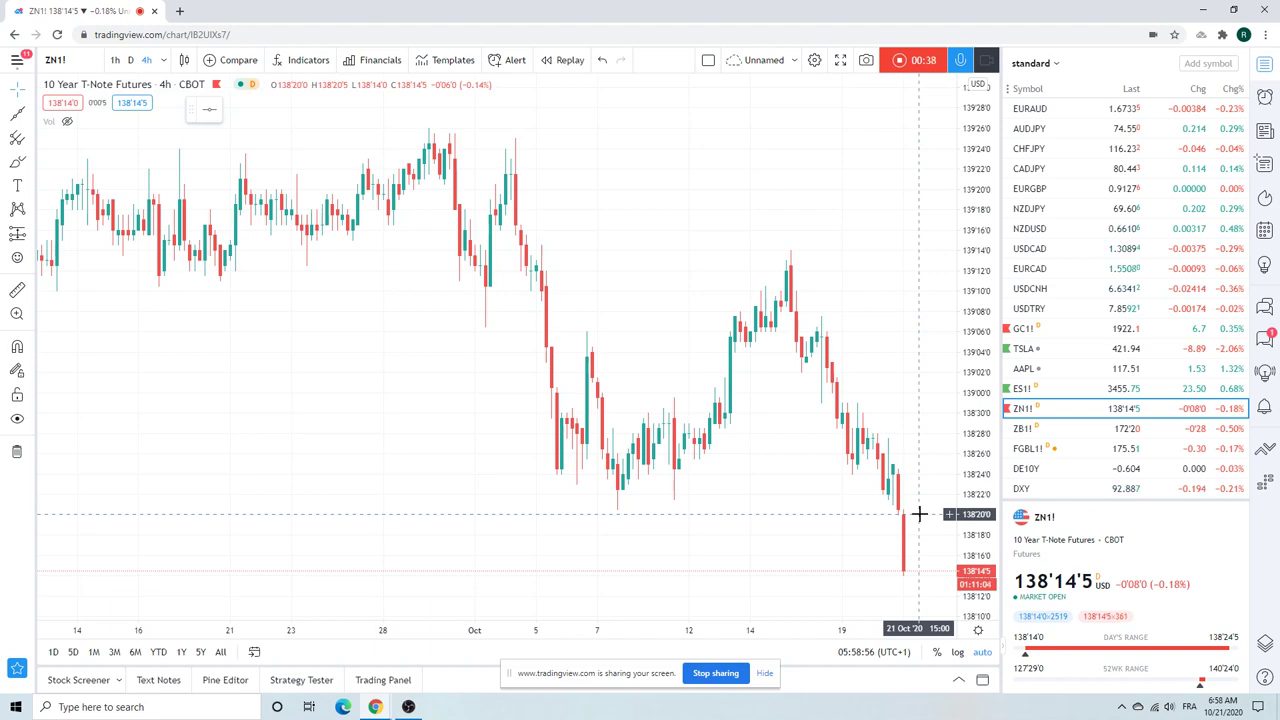
scroll(361, 262, down, 6)
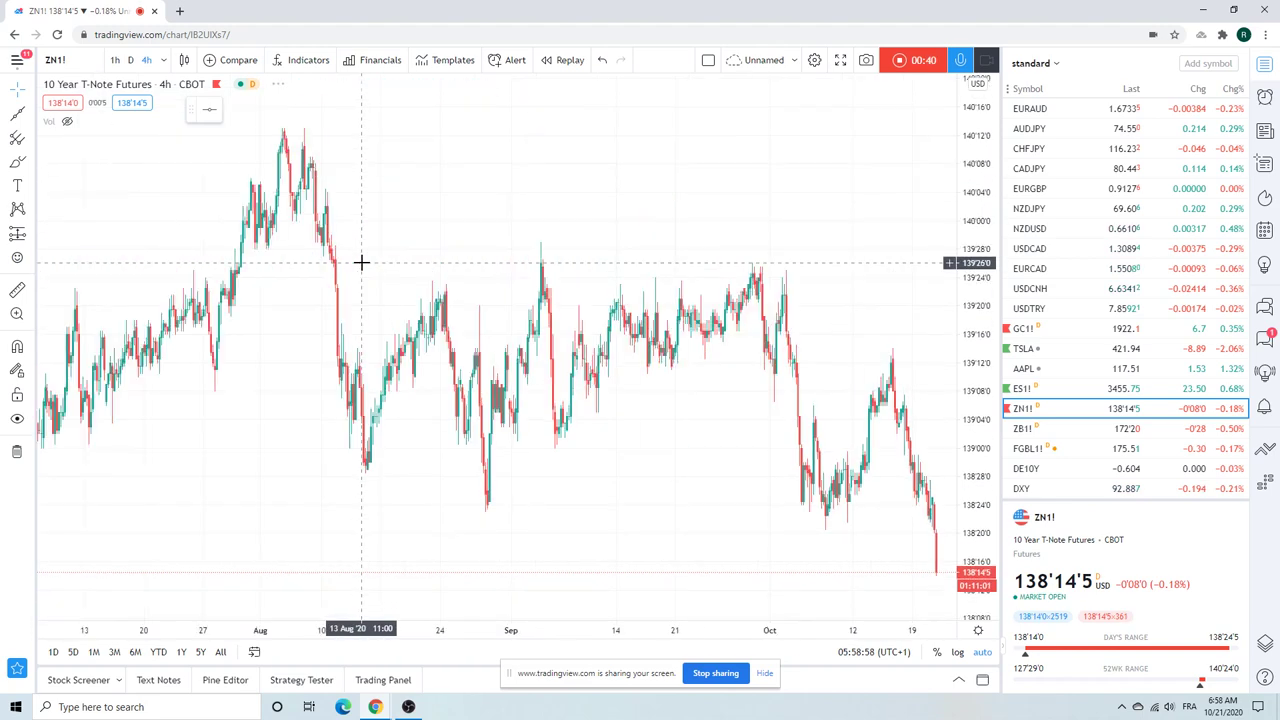
scroll(361, 262, down, 4)
scroll(361, 262, up, 2)
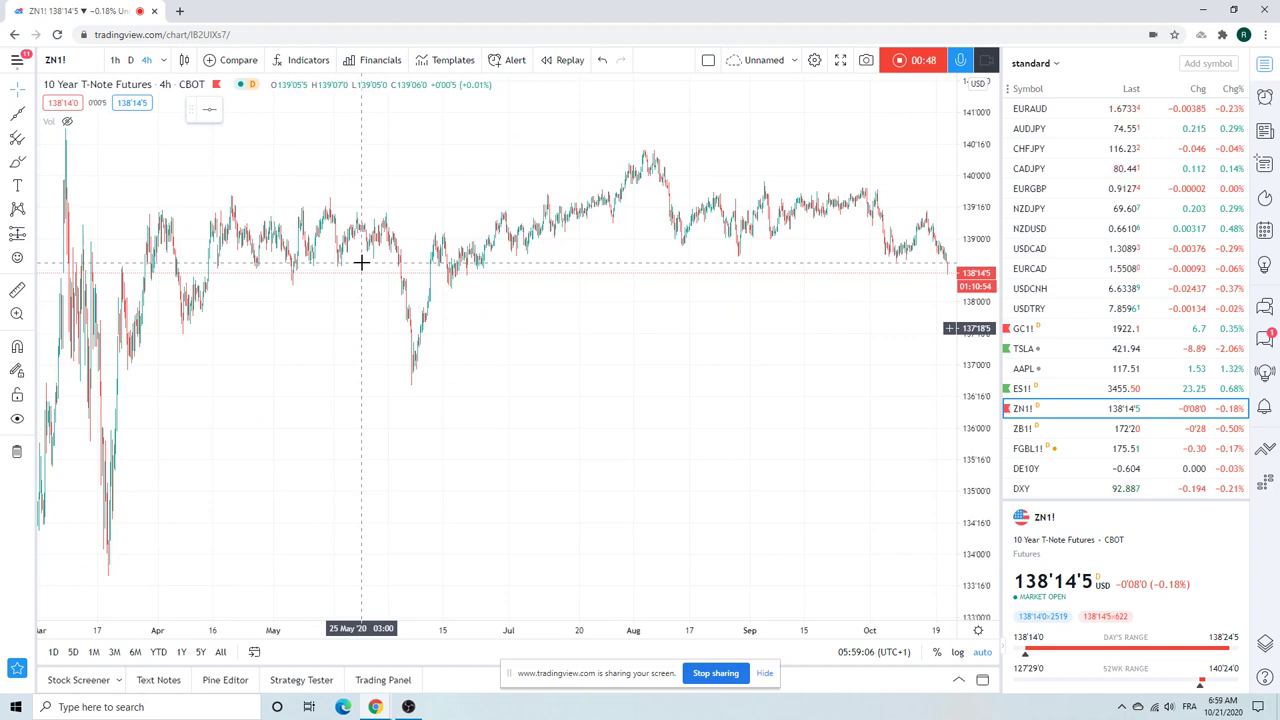
- Load US10Y, the US 10-year bond yield, via the symbol search and adjust the zoom
click(74, 59)
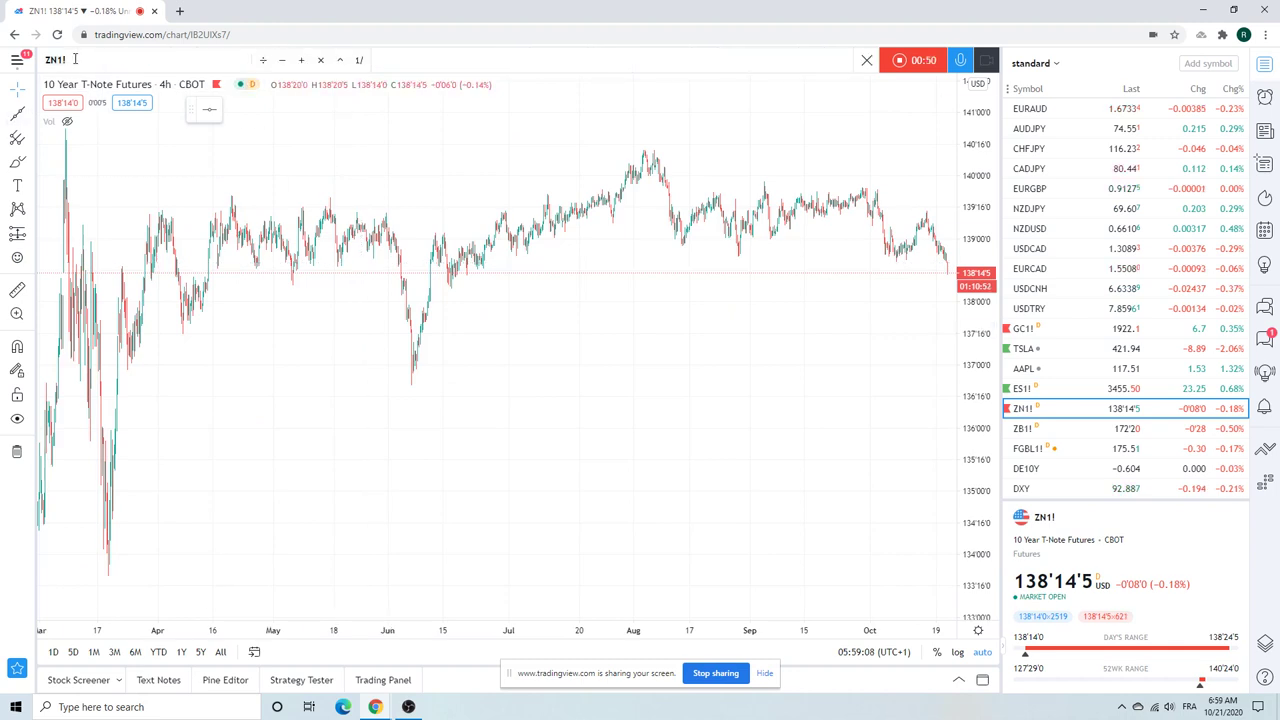
text(US10Y)
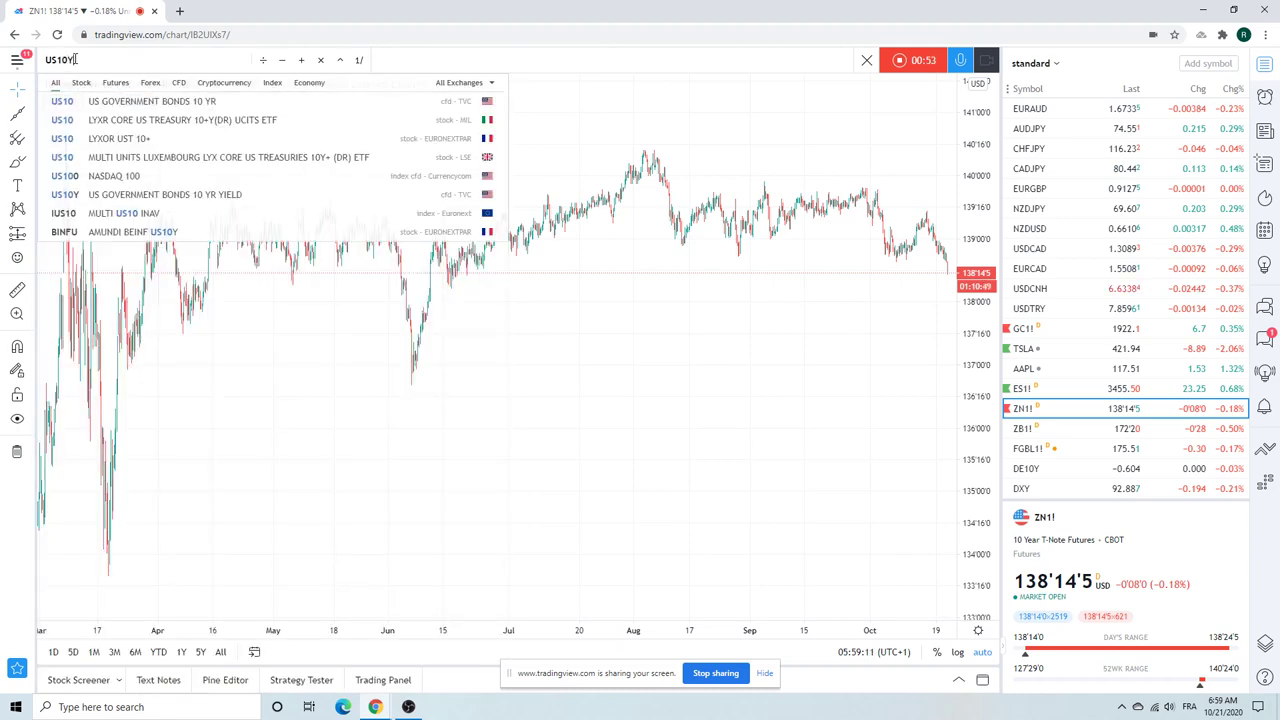
key(Return)
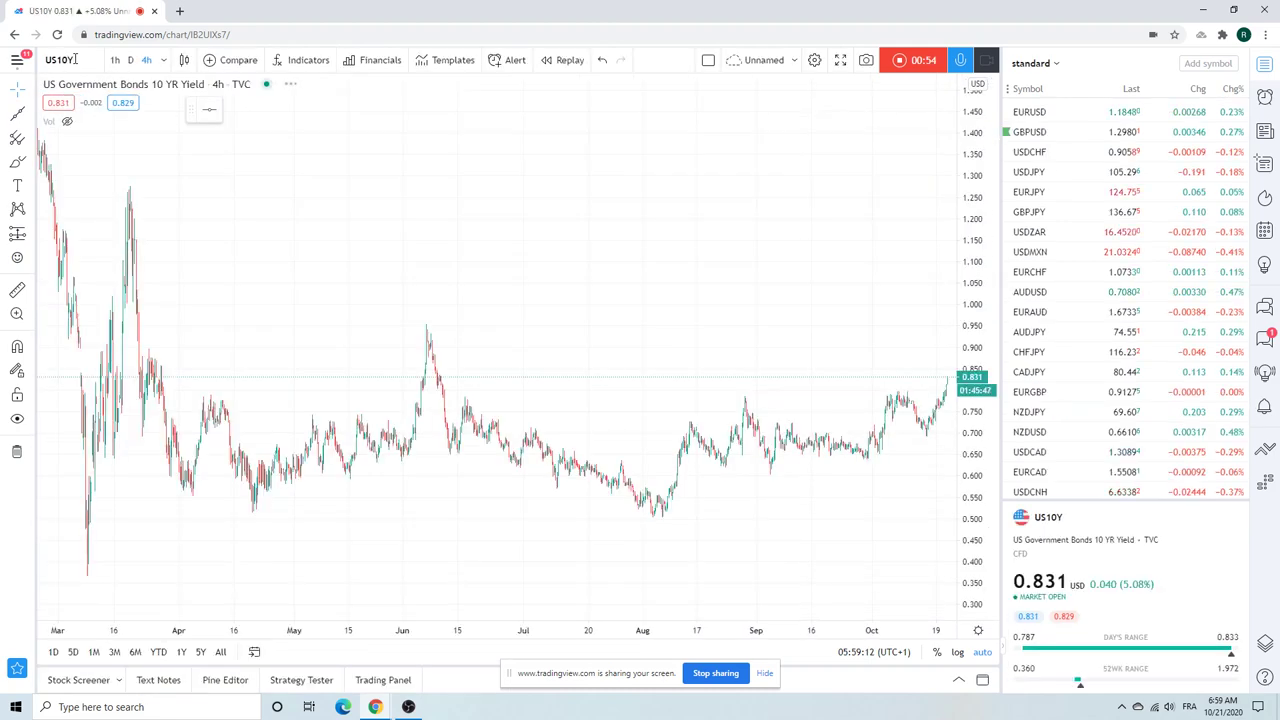
scroll(386, 566, up, 5)
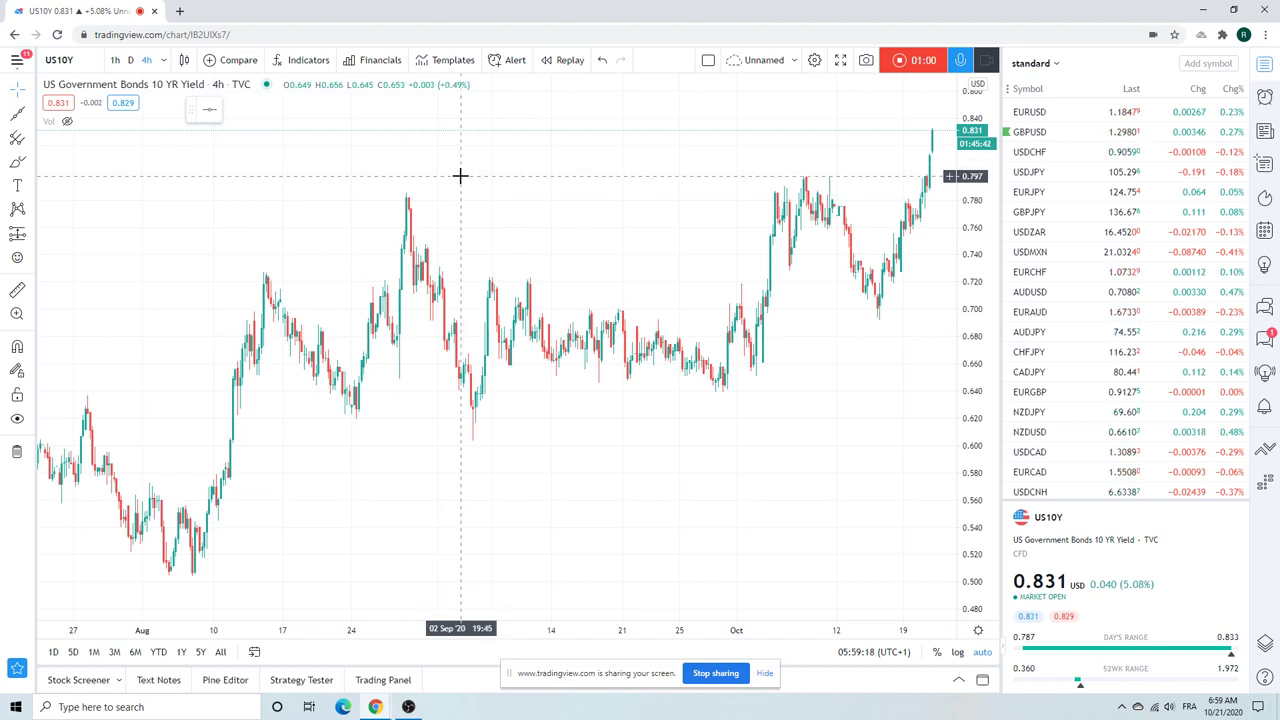
scroll(460, 176, down, 4)
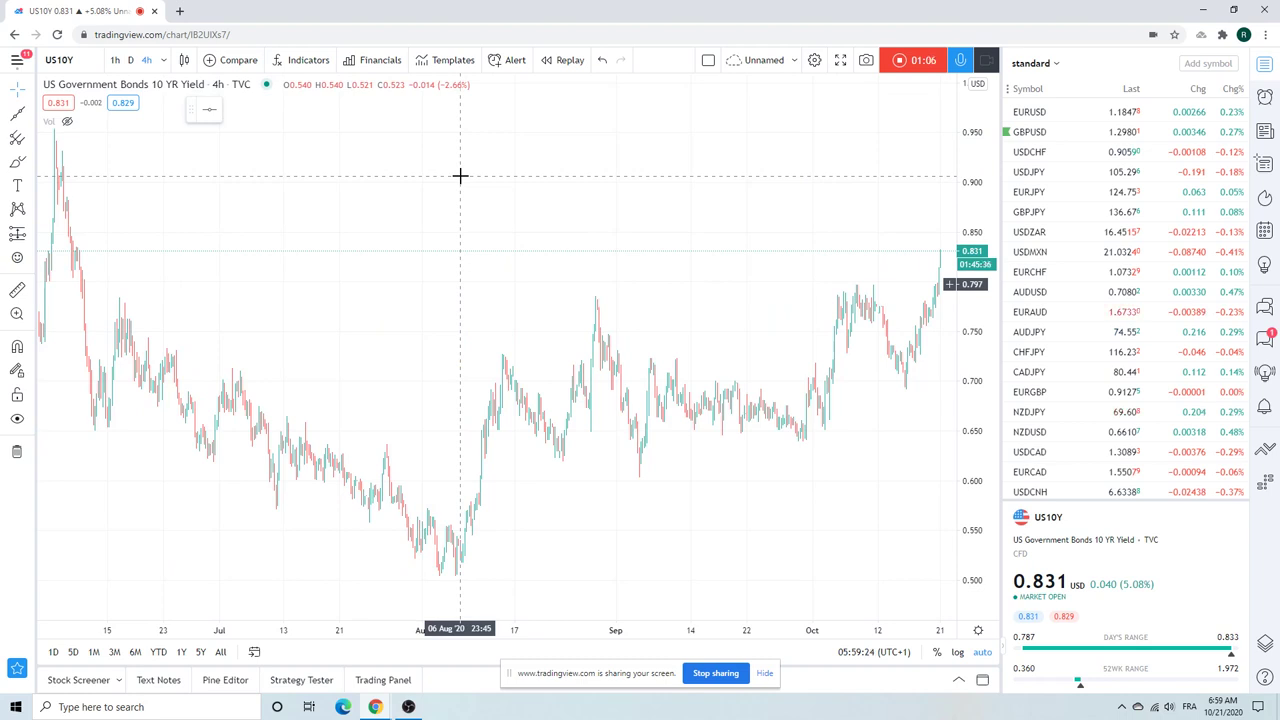
- Load TYX, the CBOE 30-year Treasury yield, via the symbol search and zoom in
click(80, 60)
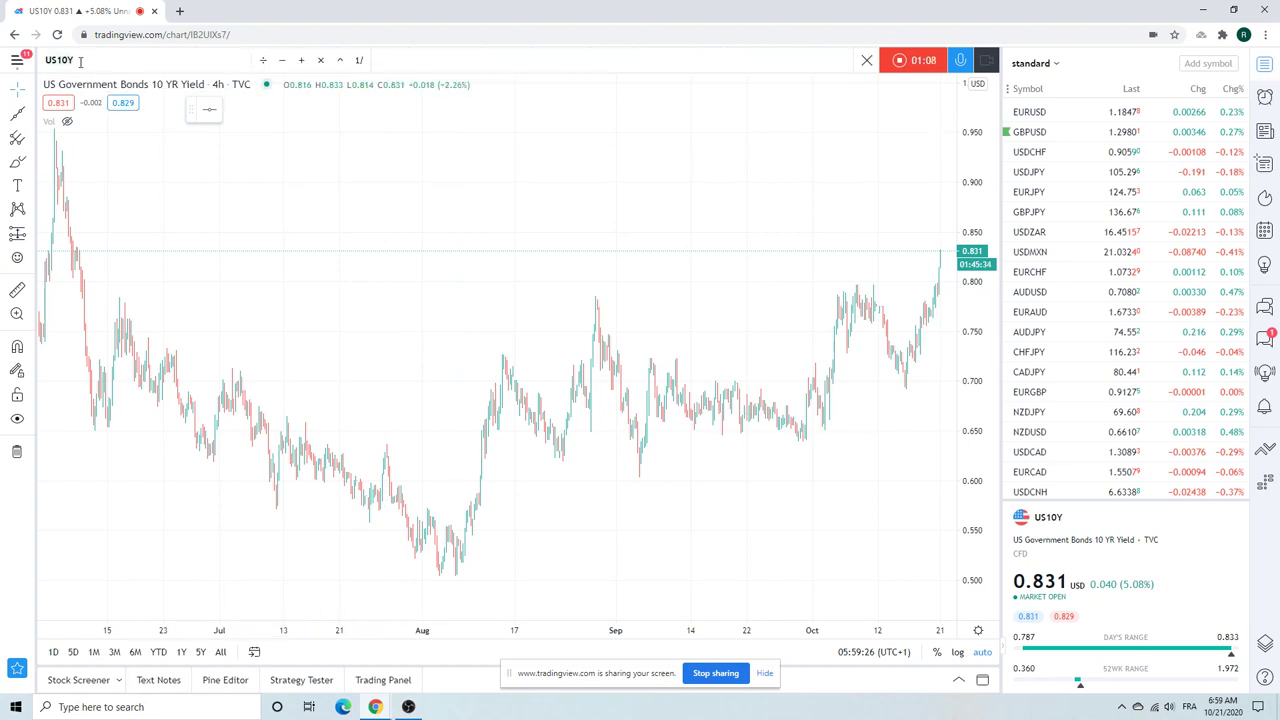
text(TYX)
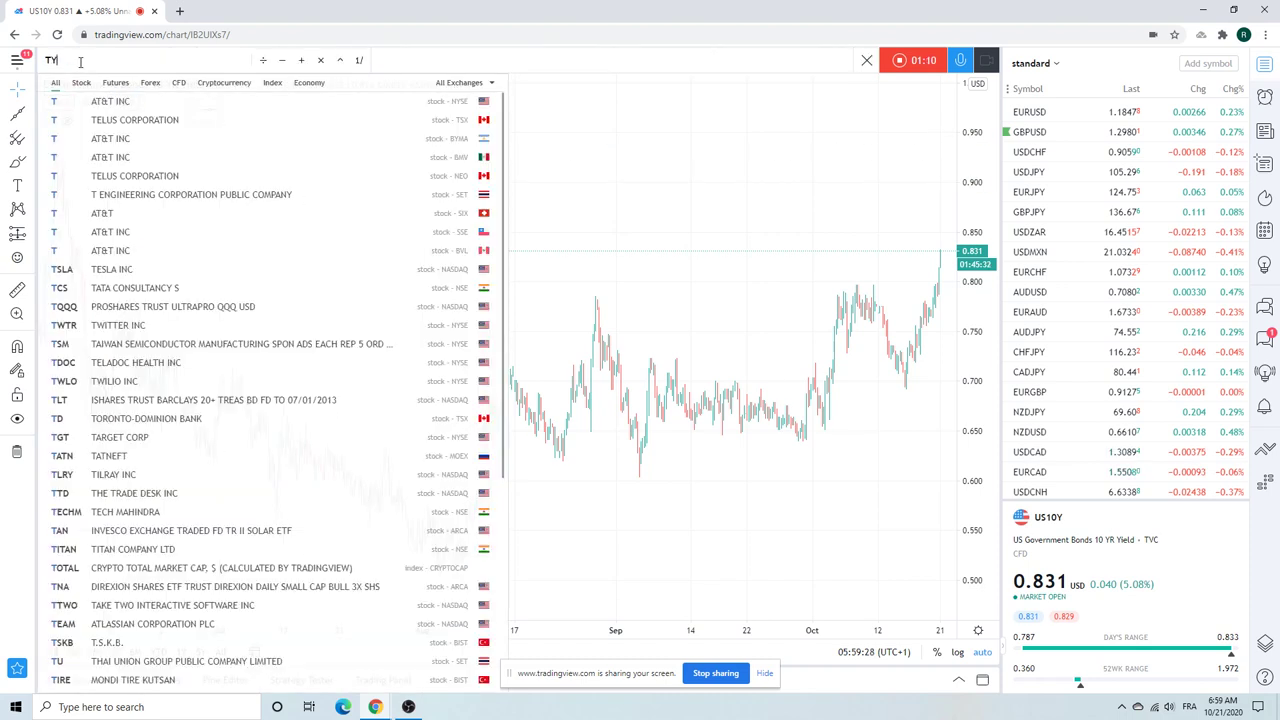
key(Return)
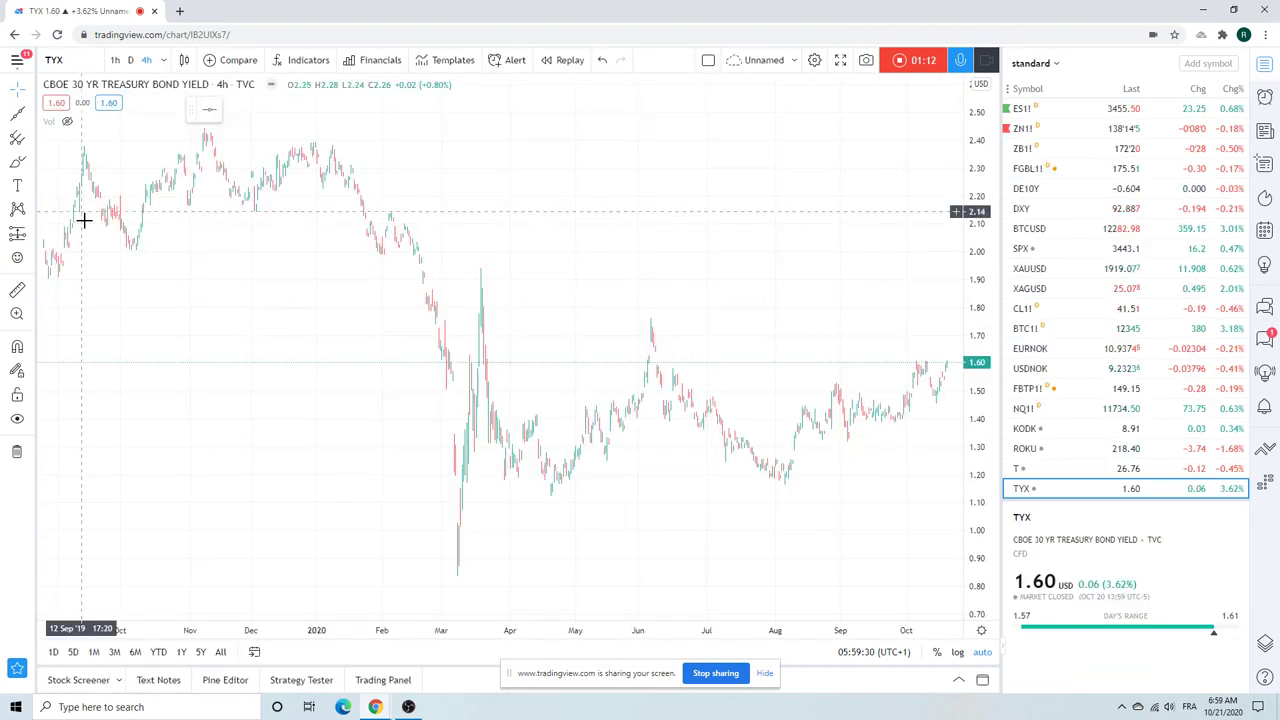
scroll(212, 318, up, 3)
scroll(212, 318, up, 3)
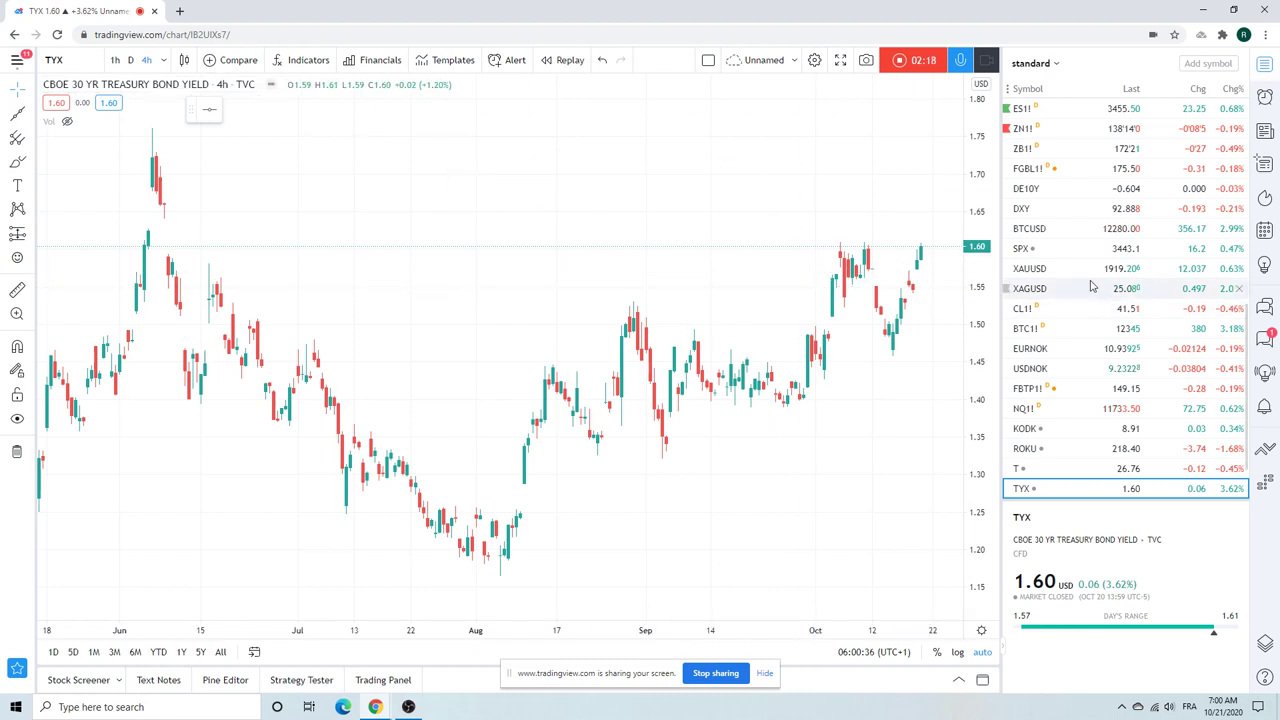
- Switch the chart to FBTP1! Euro-BTP futures from the watchlist
click(1030, 389)
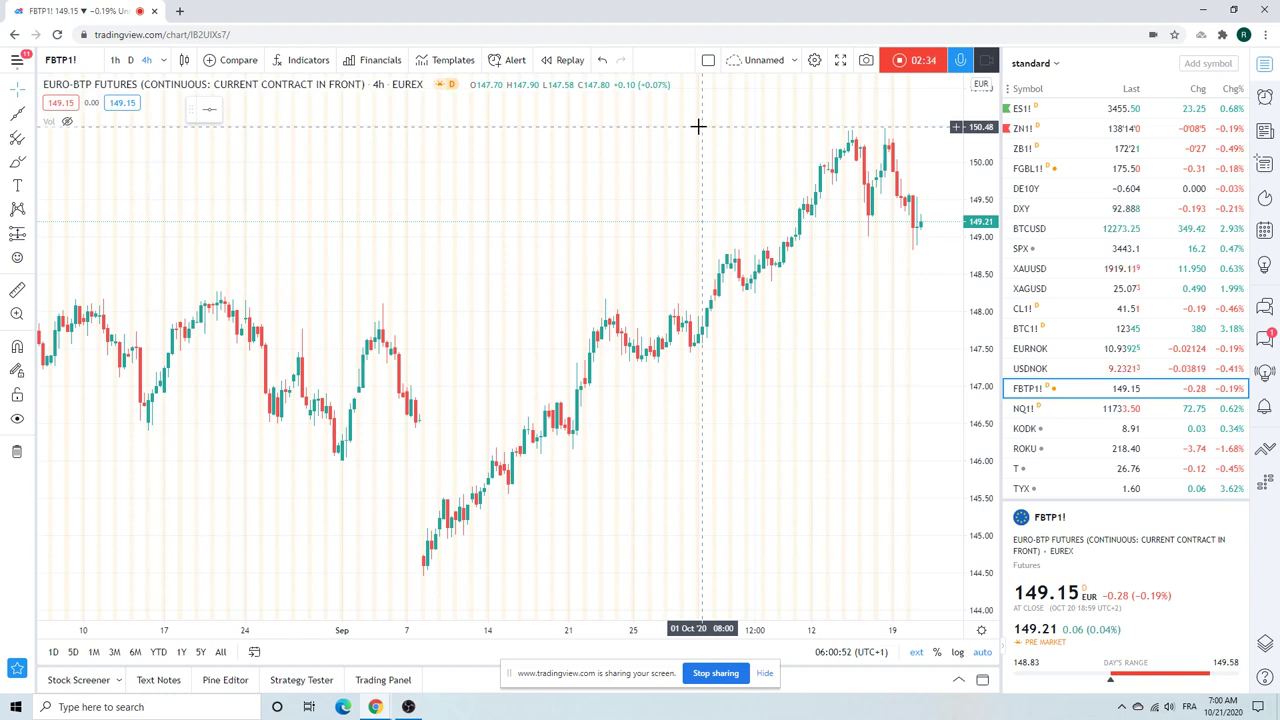
- Search 'IT10', pick IT10Y Italy 10-year yield from the results, and adjust the zoom
click(85, 58)
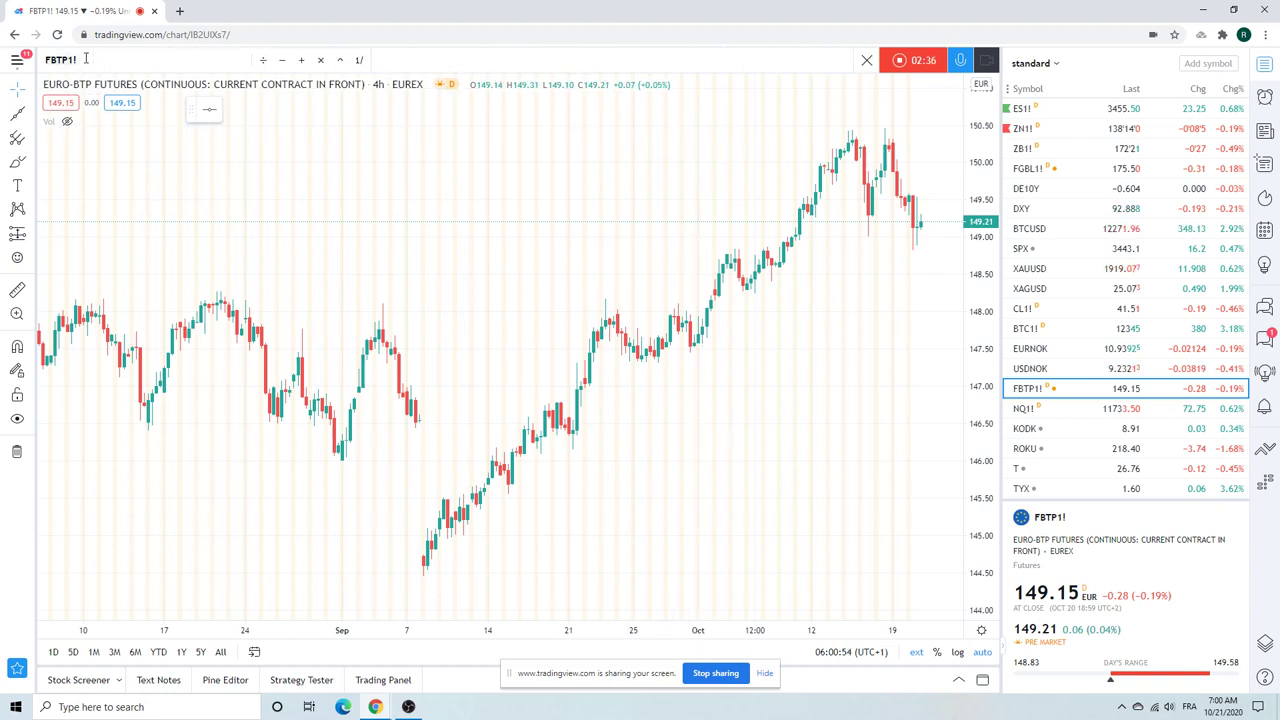
text(IT10)
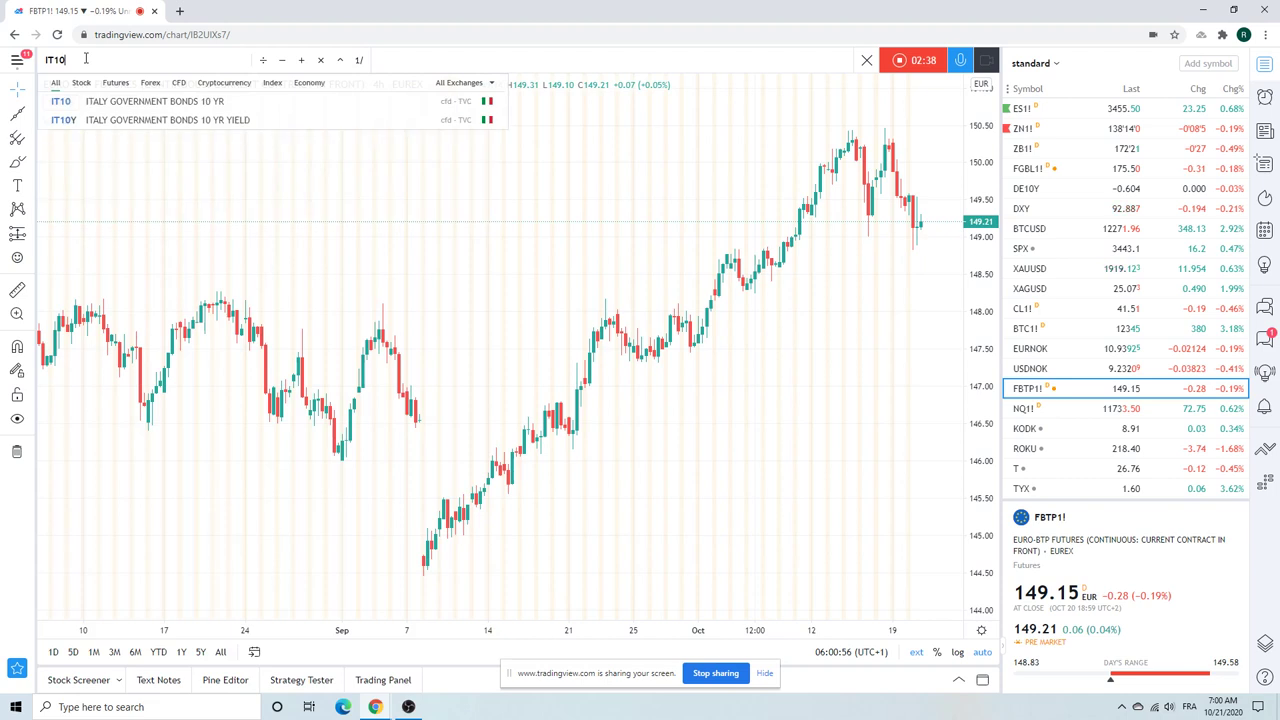
click(90, 119)
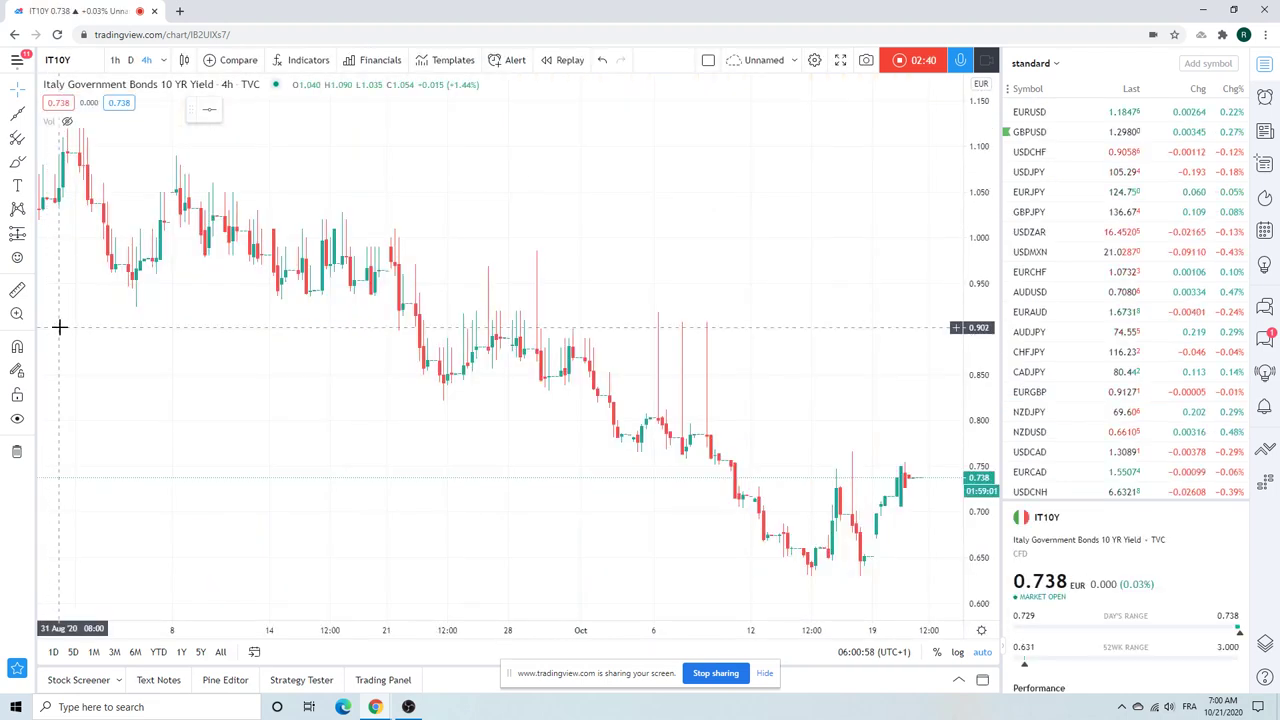
scroll(423, 437, down, 4)
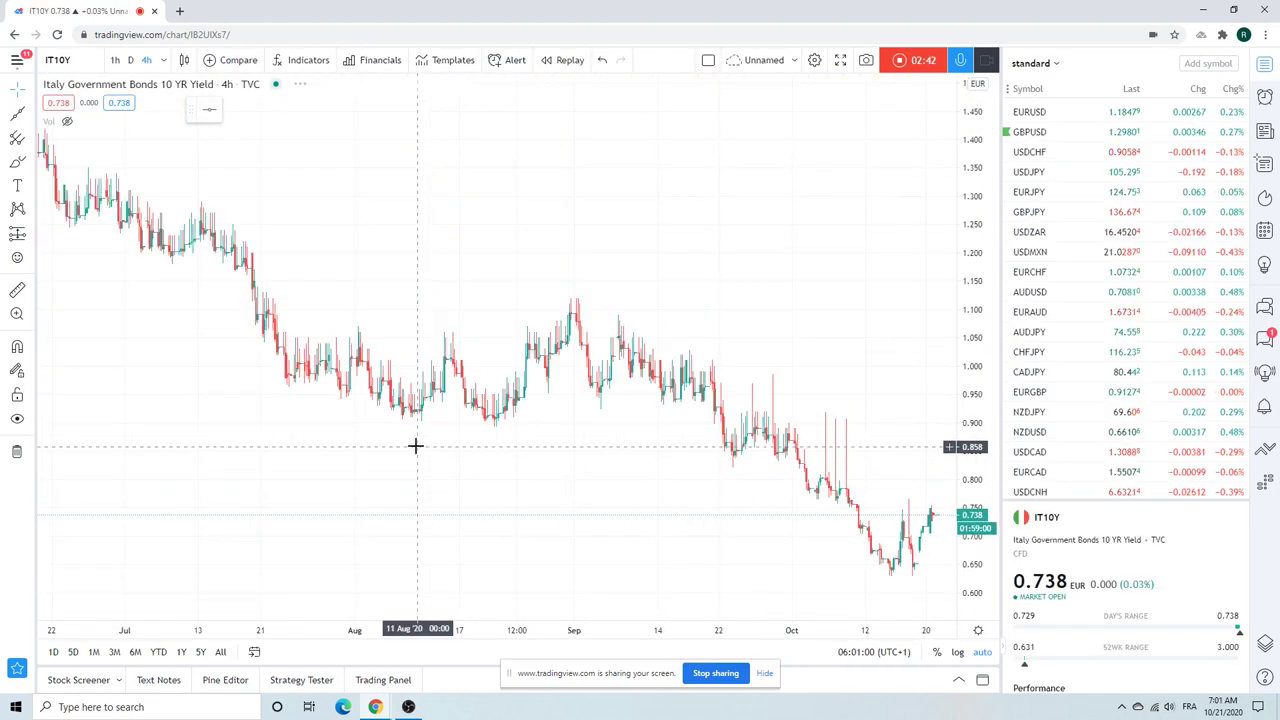
scroll(406, 332, down, 2)
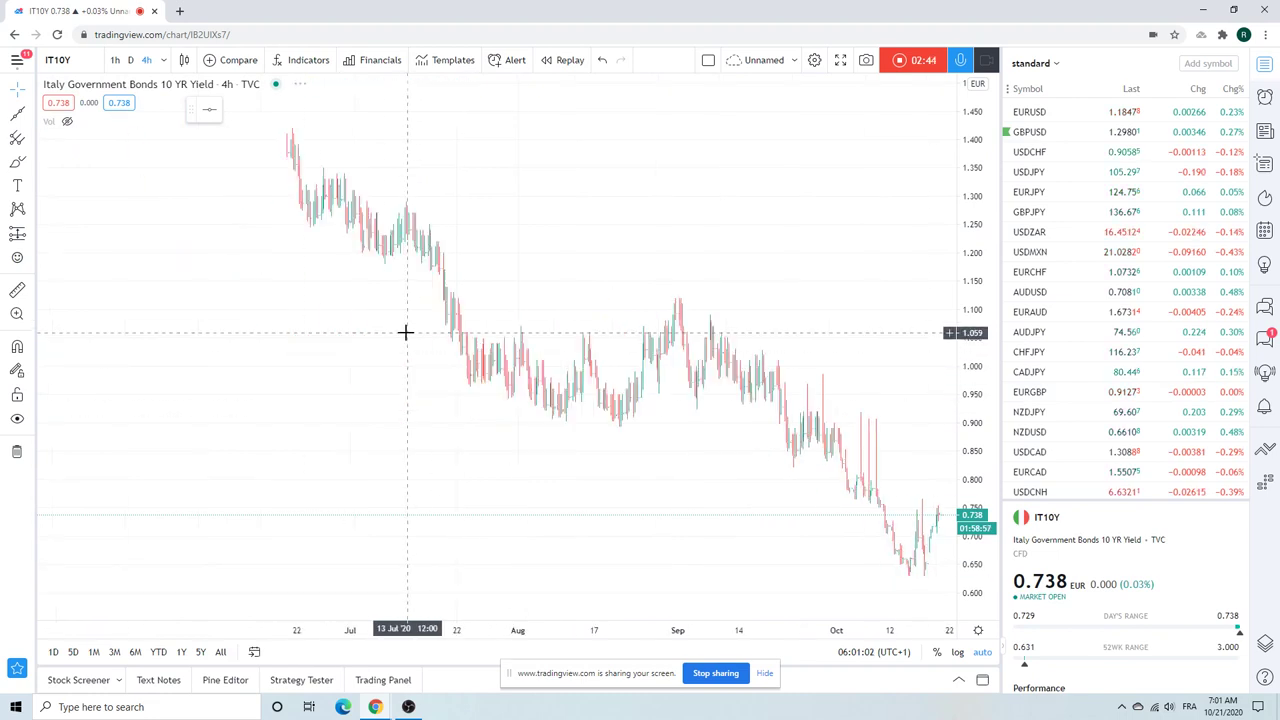
scroll(406, 332, down, 3)
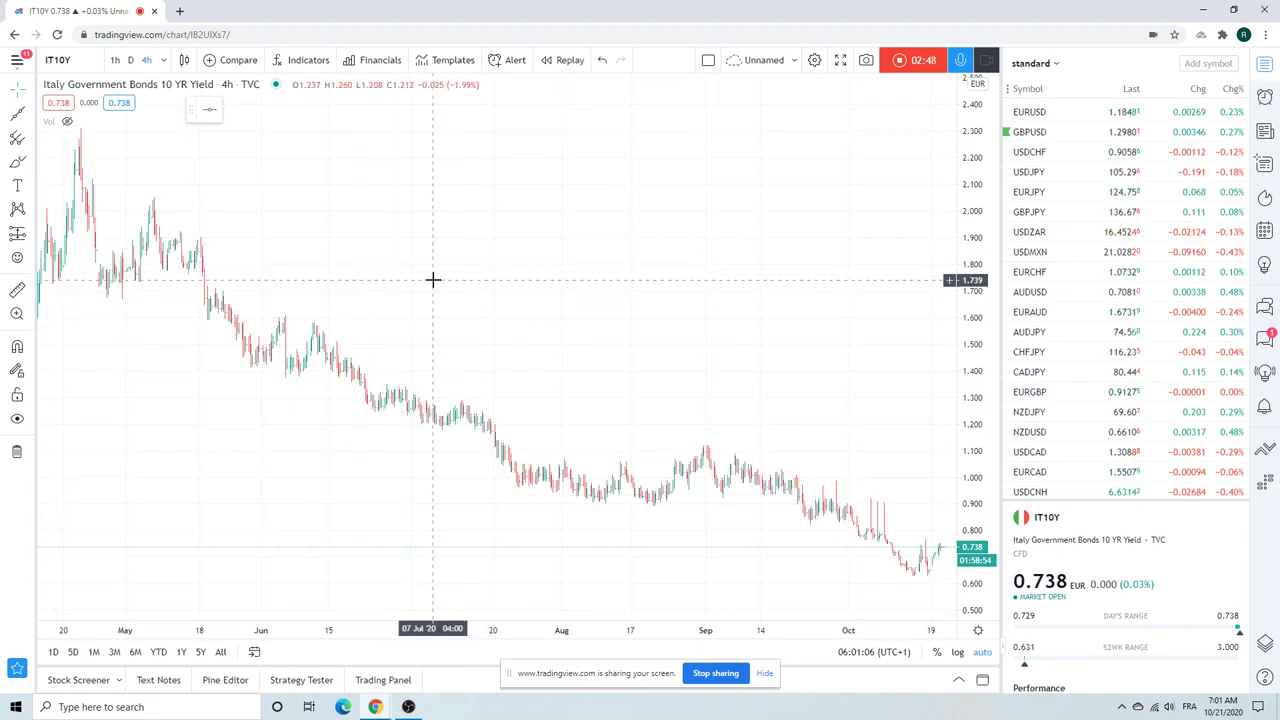
scroll(433, 280, up, 3)
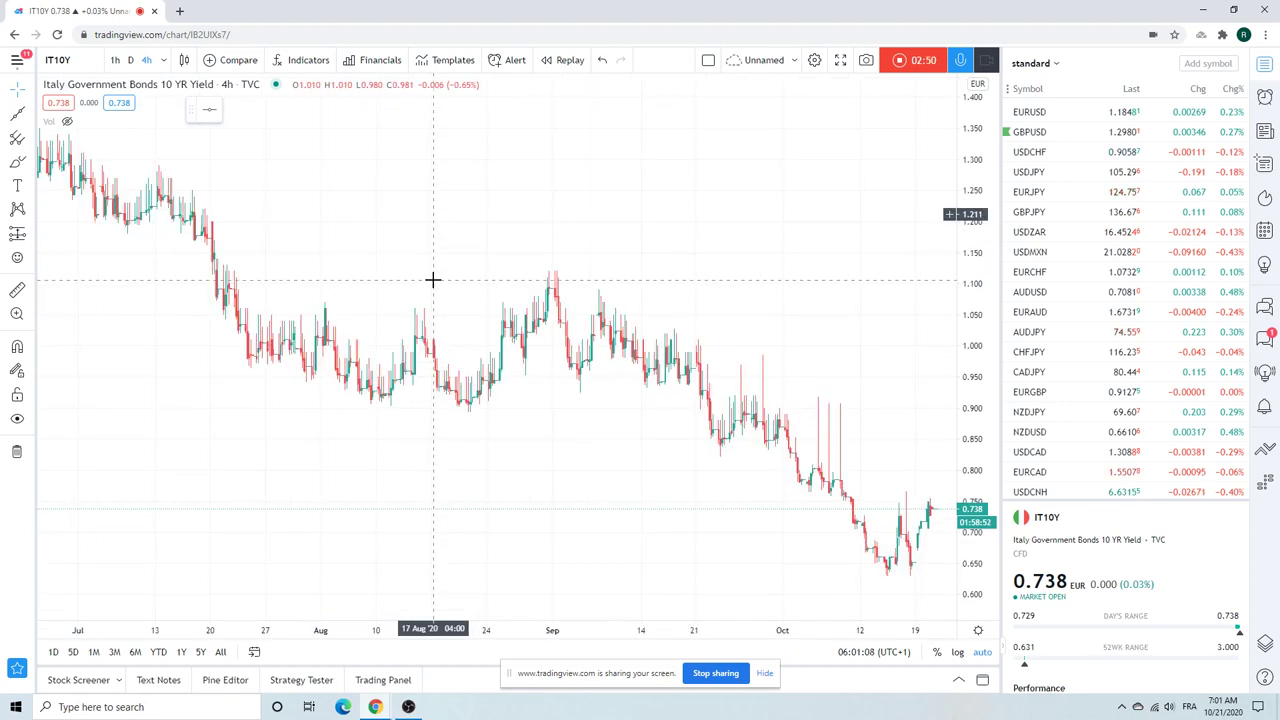
click(130, 60)
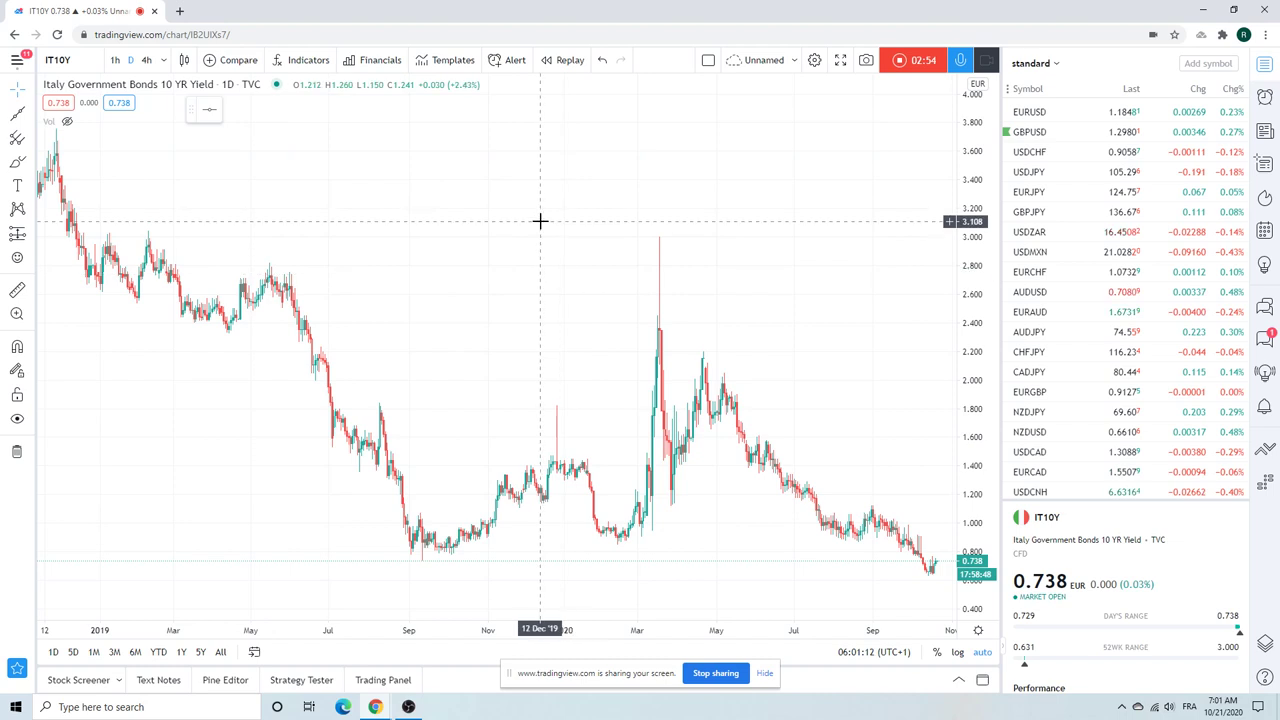
scroll(540, 421, up, 4)
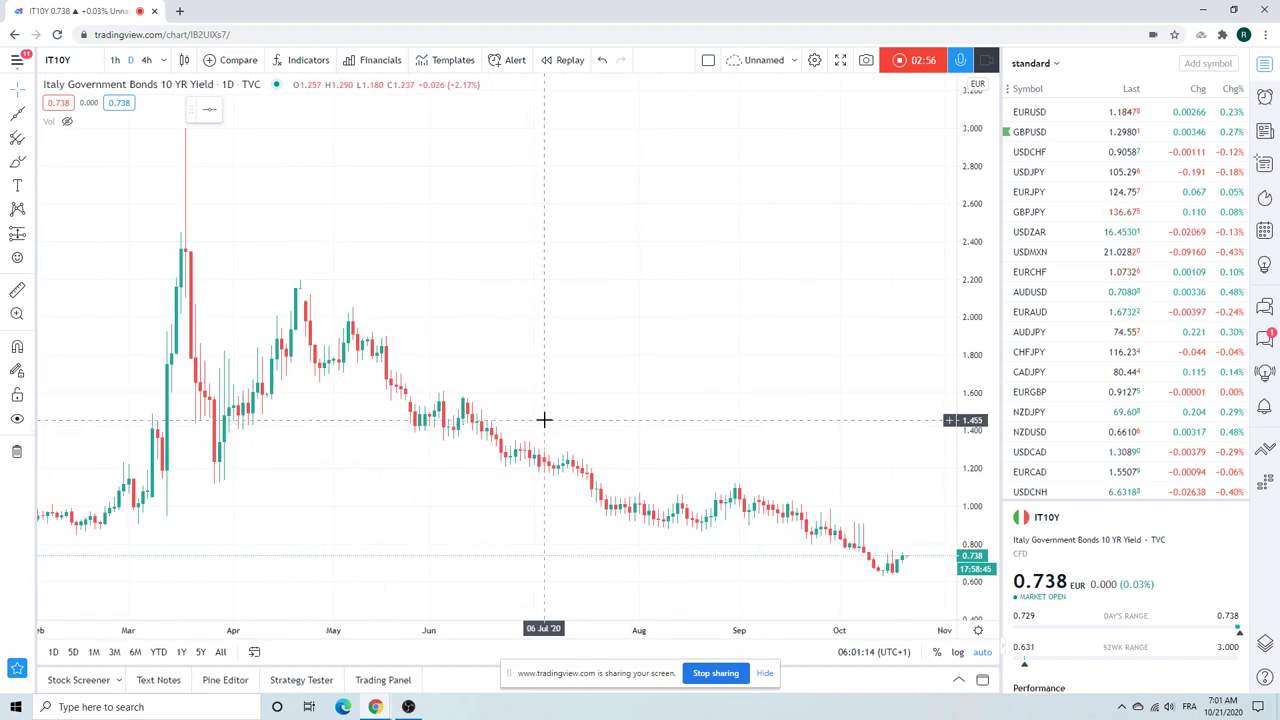
scroll(544, 420, up, 3)
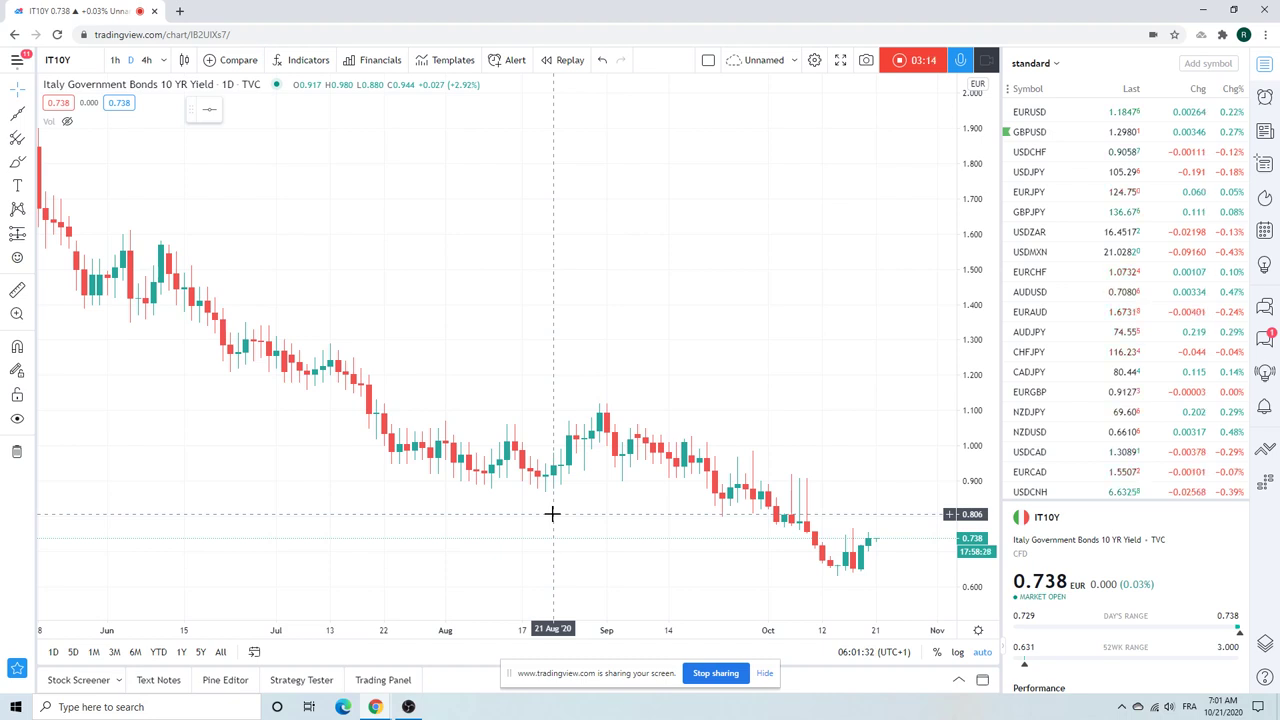
scroll(657, 372, down, 3)
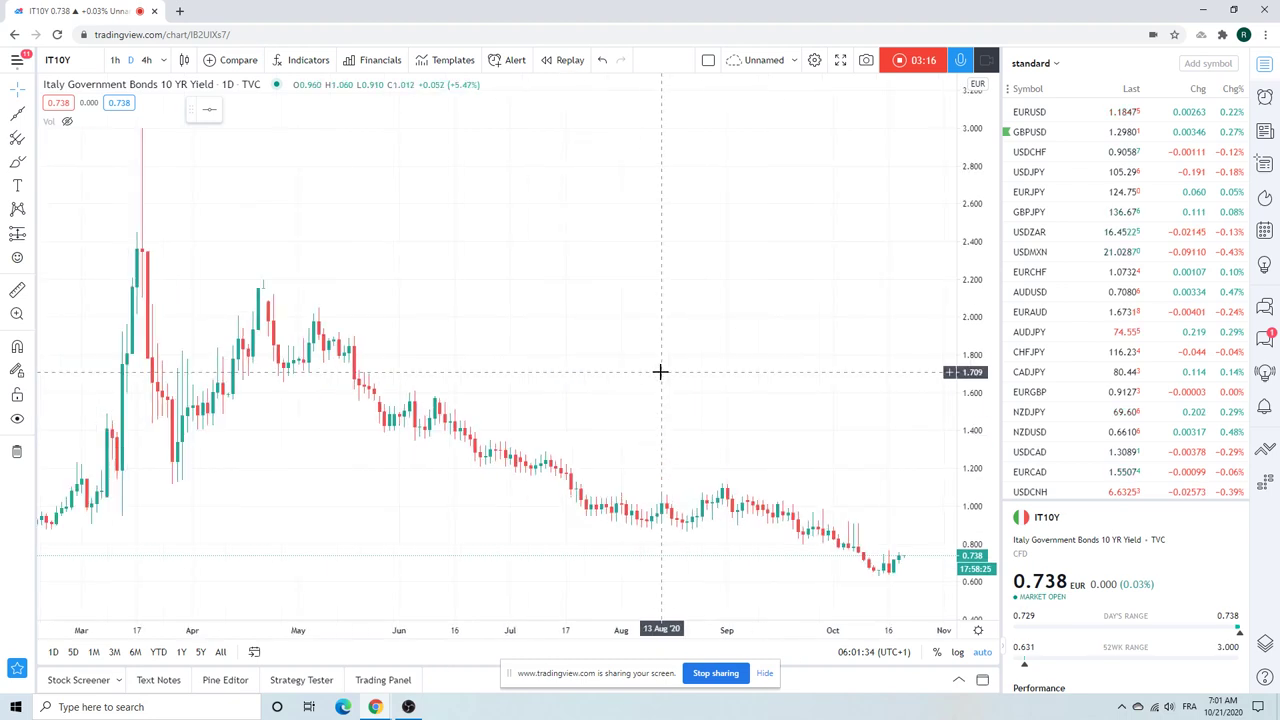
scroll(657, 380, down, 2)
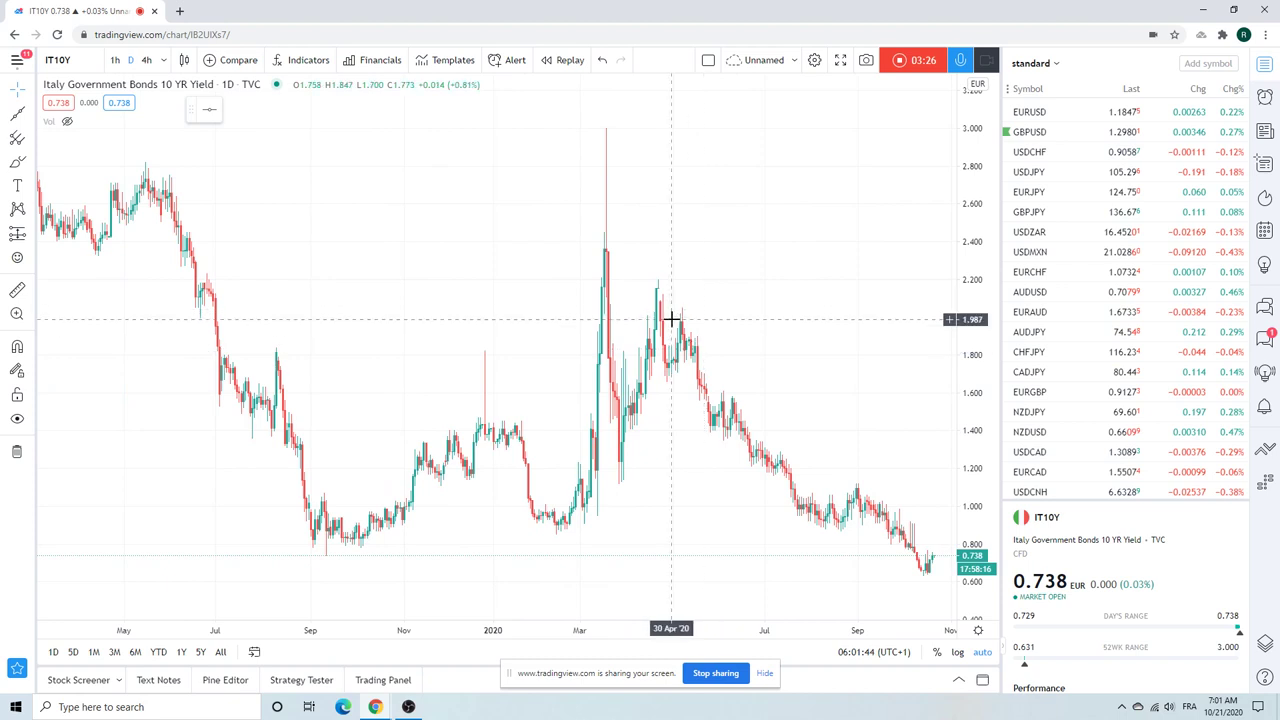
scroll(671, 320, up, 4)
scroll(671, 320, down, 4)
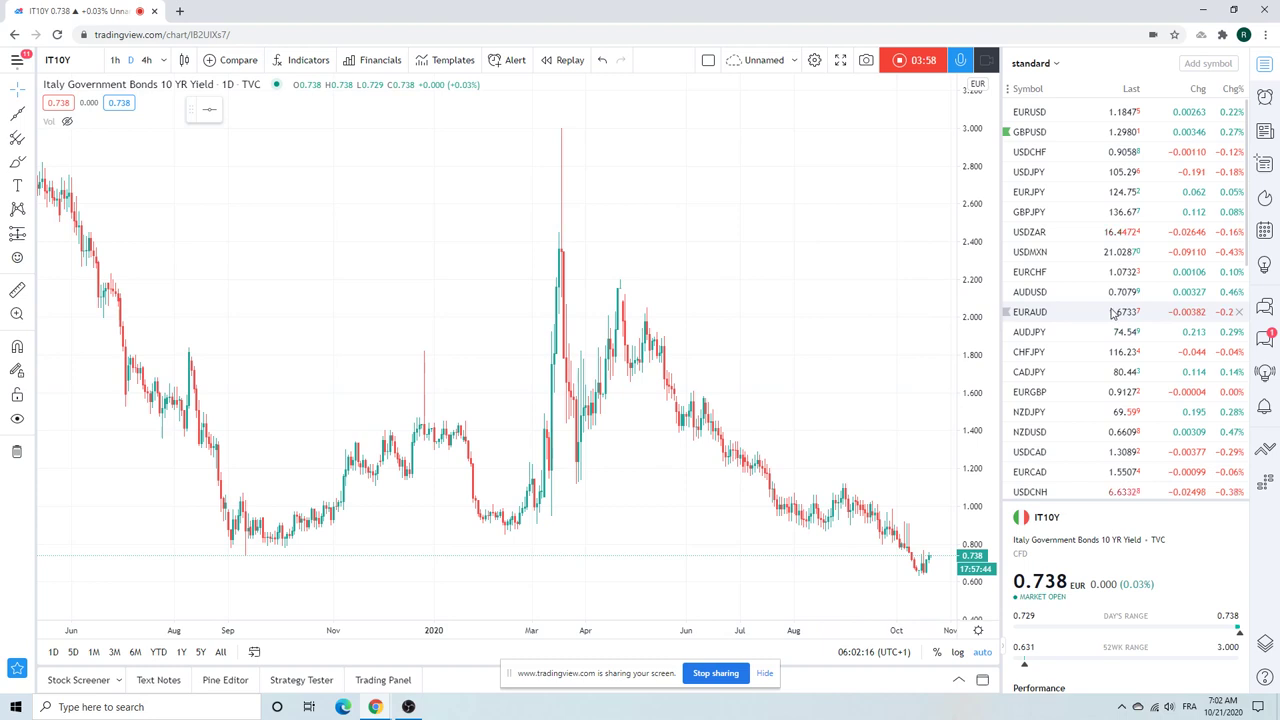
scroll(1113, 314, down, 3)
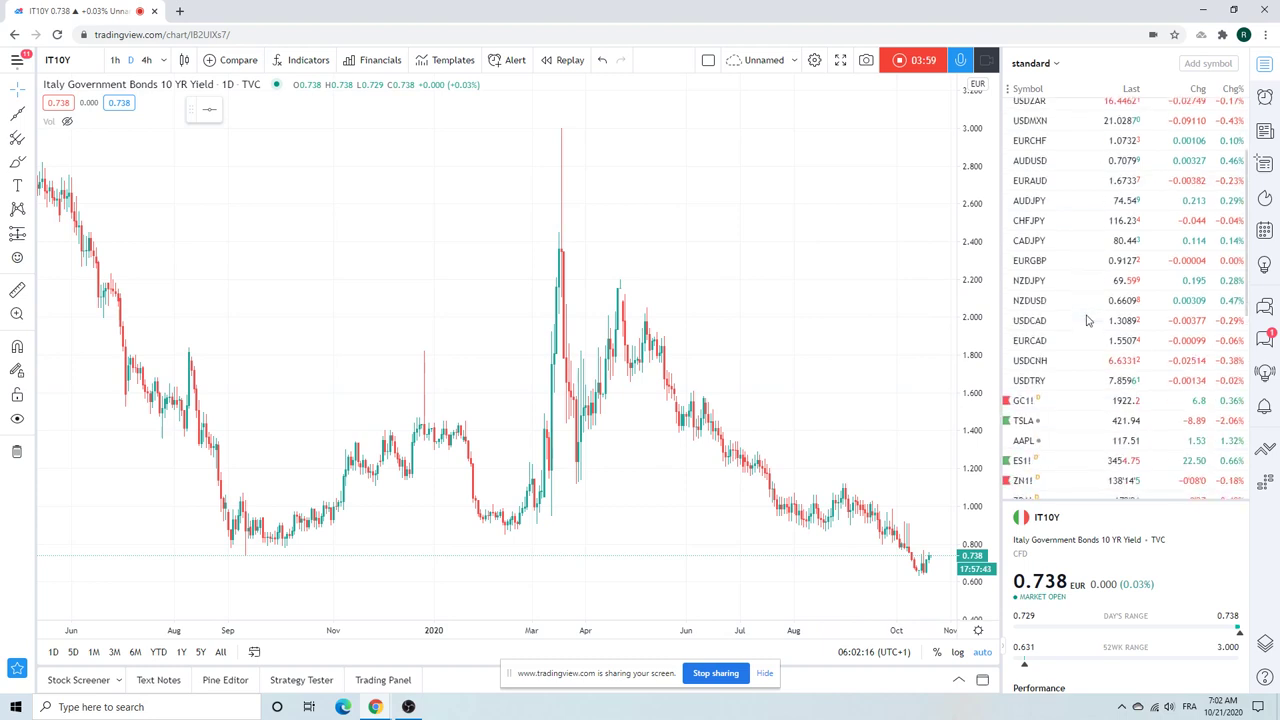
- Show USDCNH daily candles, adjust the zoom, and return the watchlist to the top
click(1048, 361)
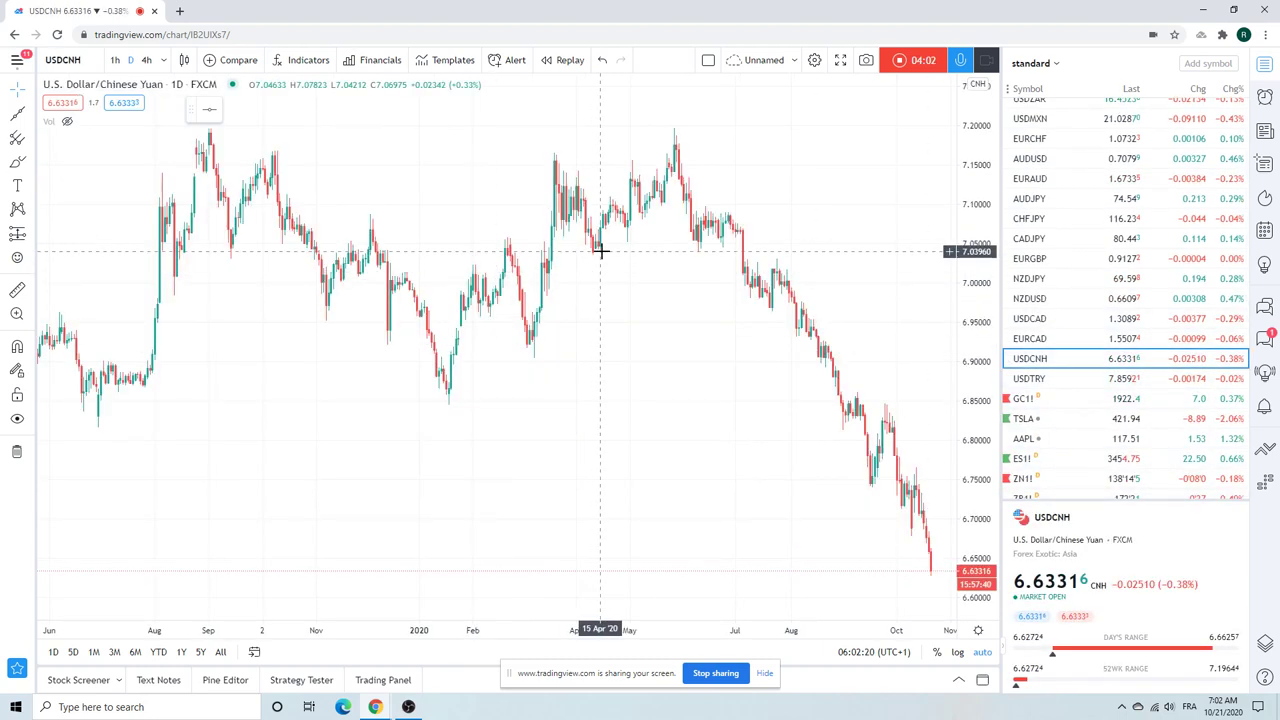
scroll(431, 229, down, 5)
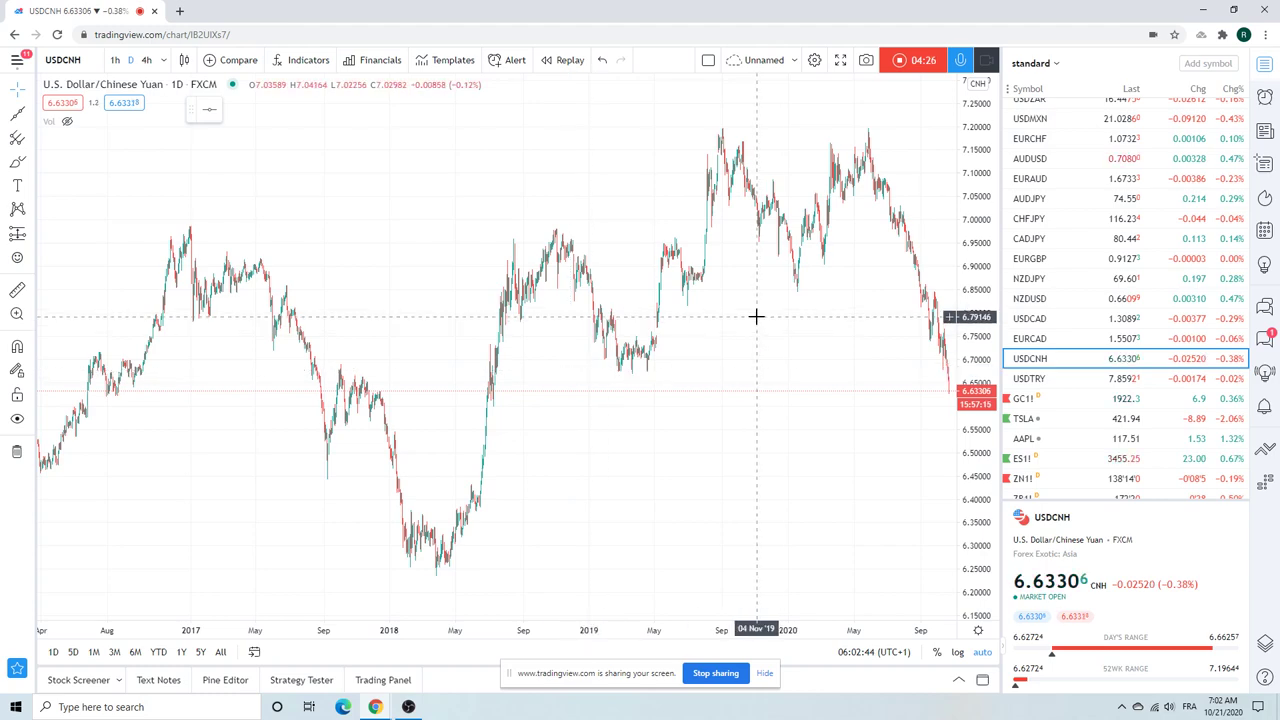
scroll(756, 317, up, 3)
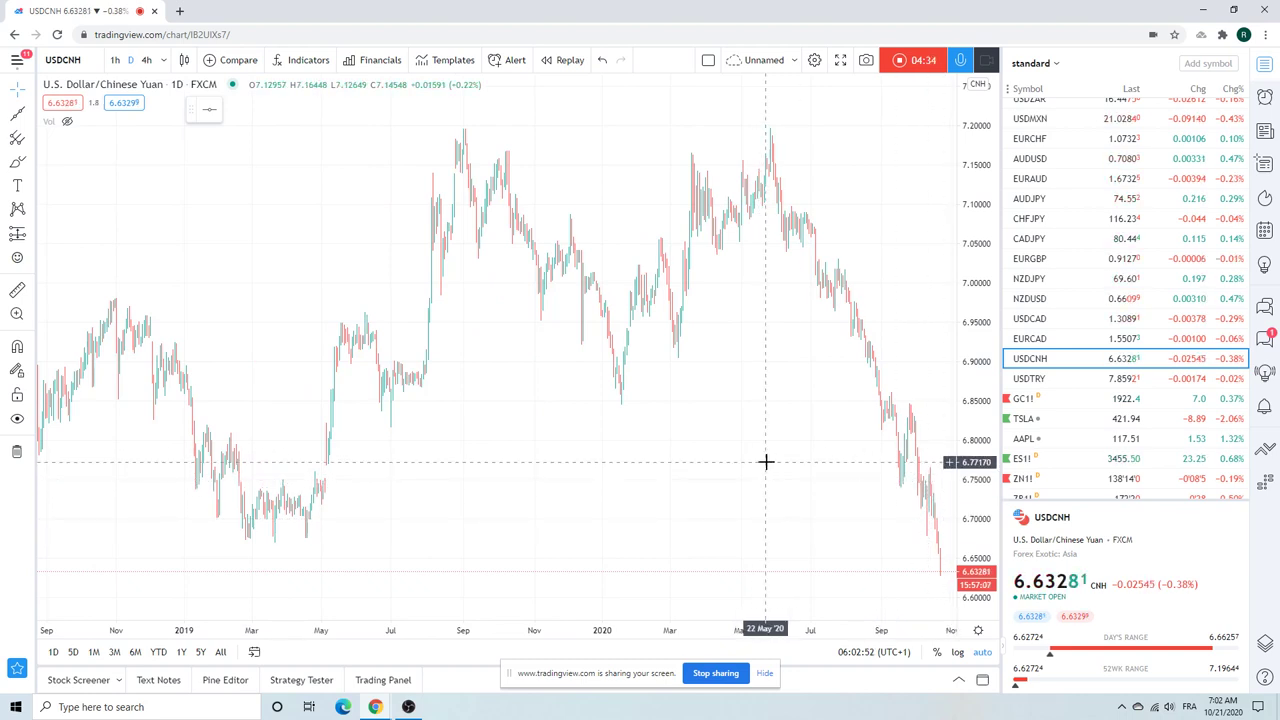
scroll(766, 462, up, 2)
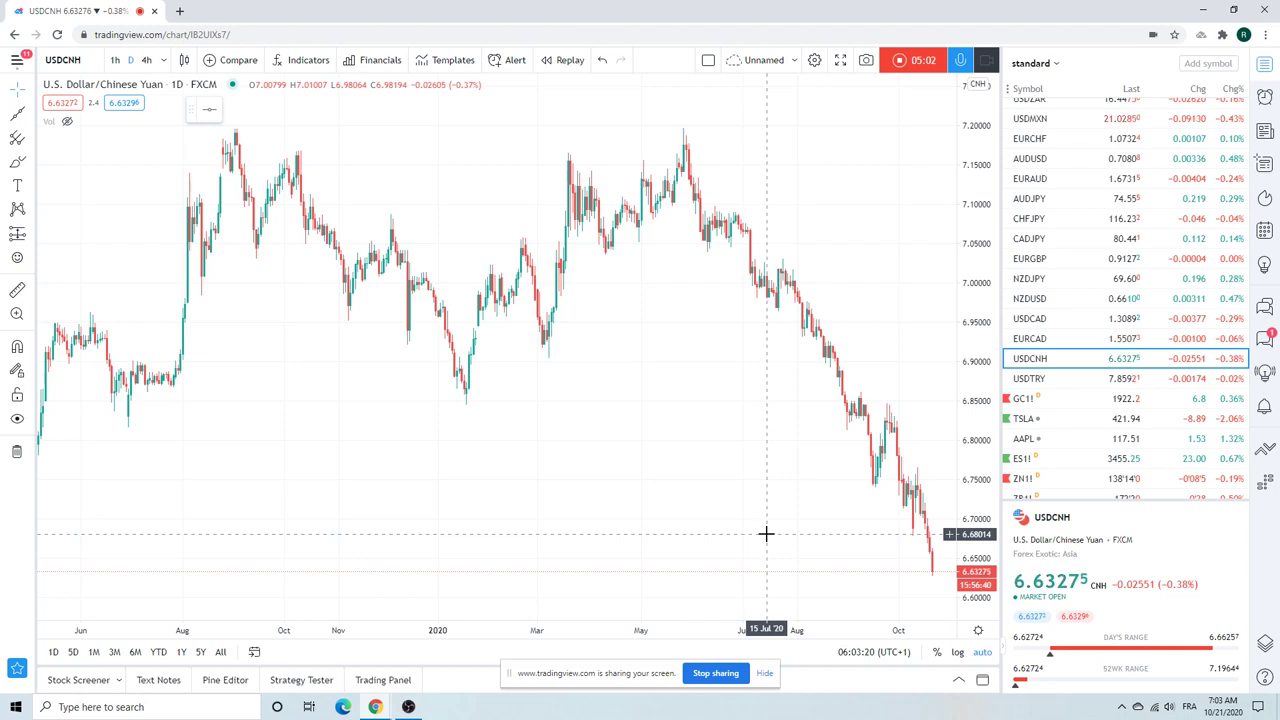
scroll(1050, 190, up, 3)
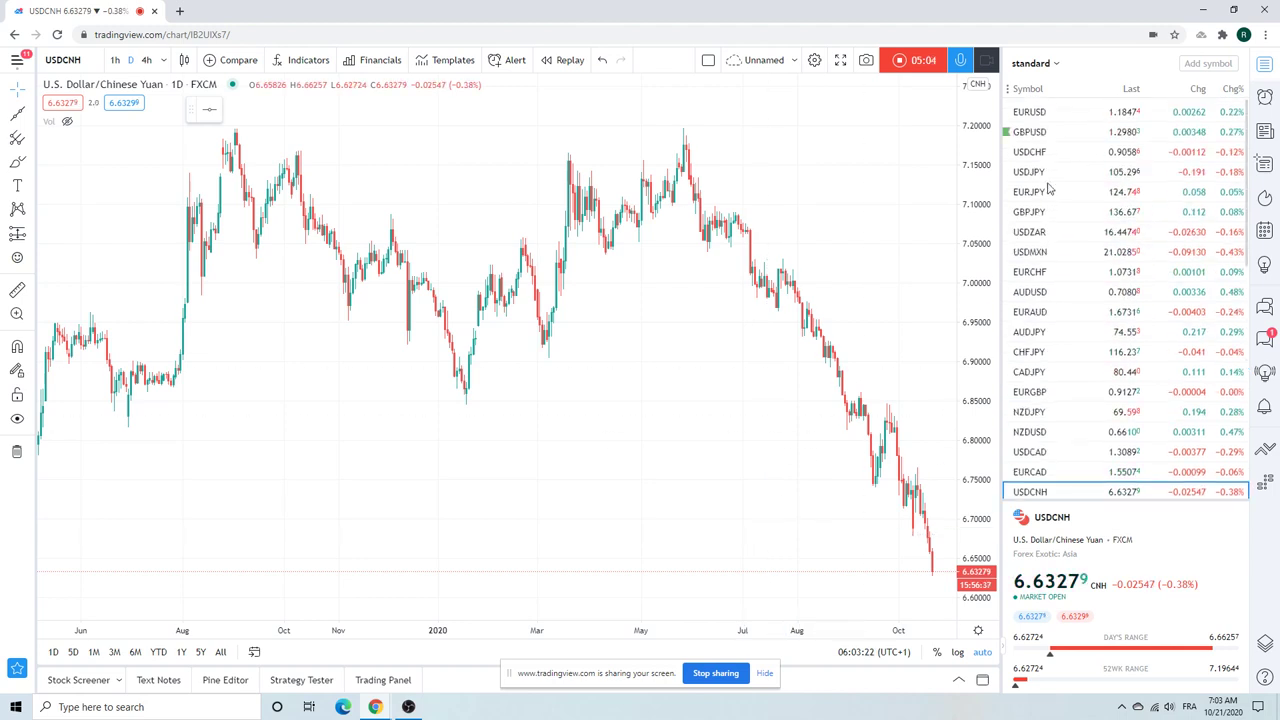
- Switch to EURUSD daily with its two converging trendlines and zoom in
click(1047, 116)
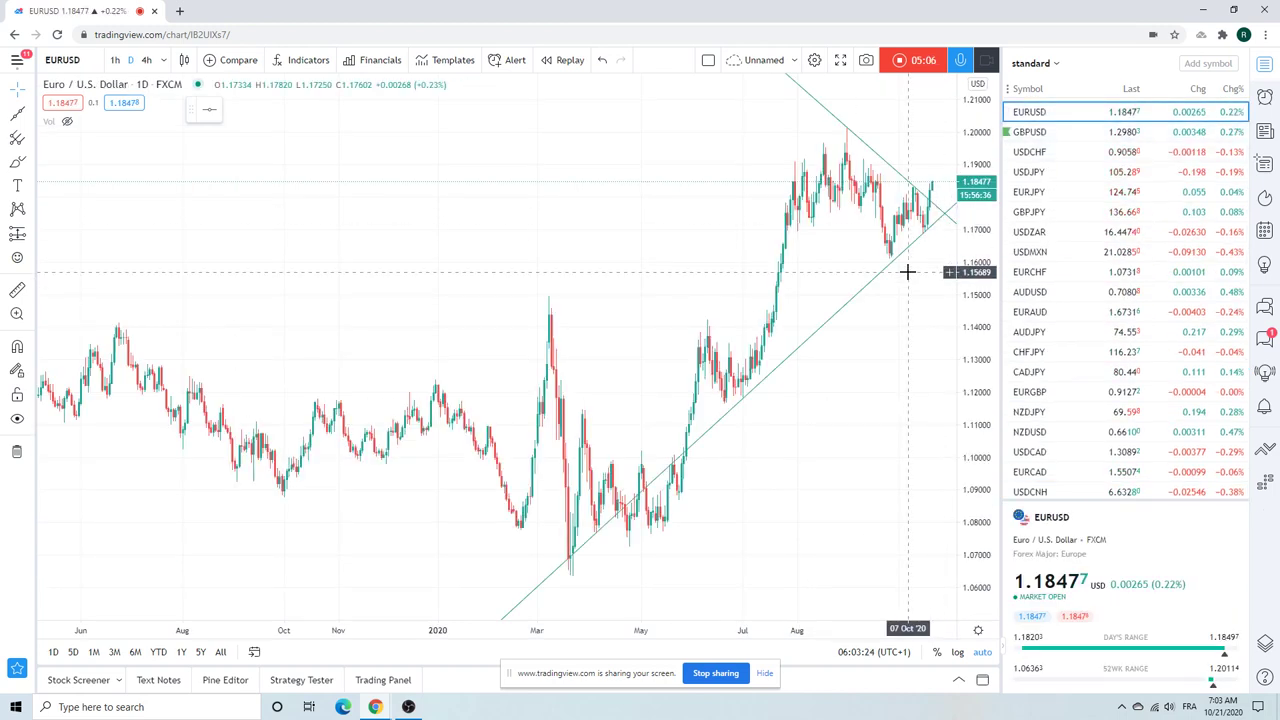
scroll(907, 271, up, 3)
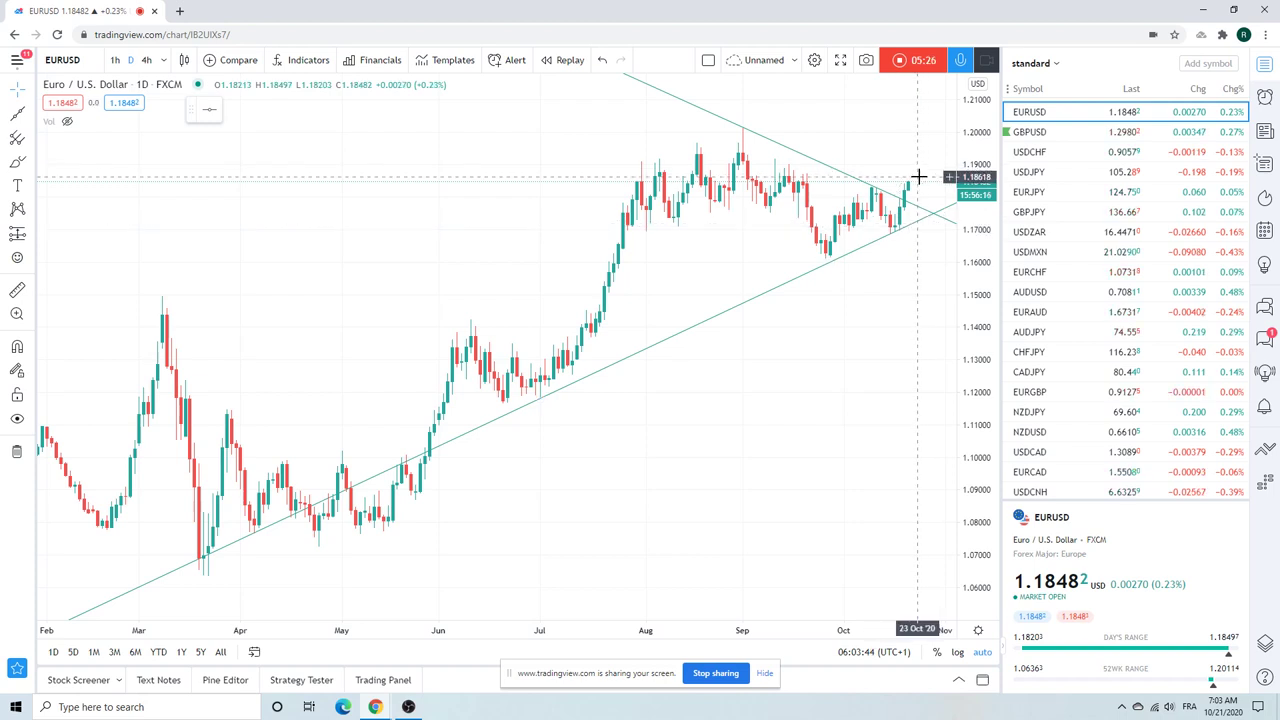
- Switch the chart from EURUSD to GBPUSD daily candles
click(1030, 133)
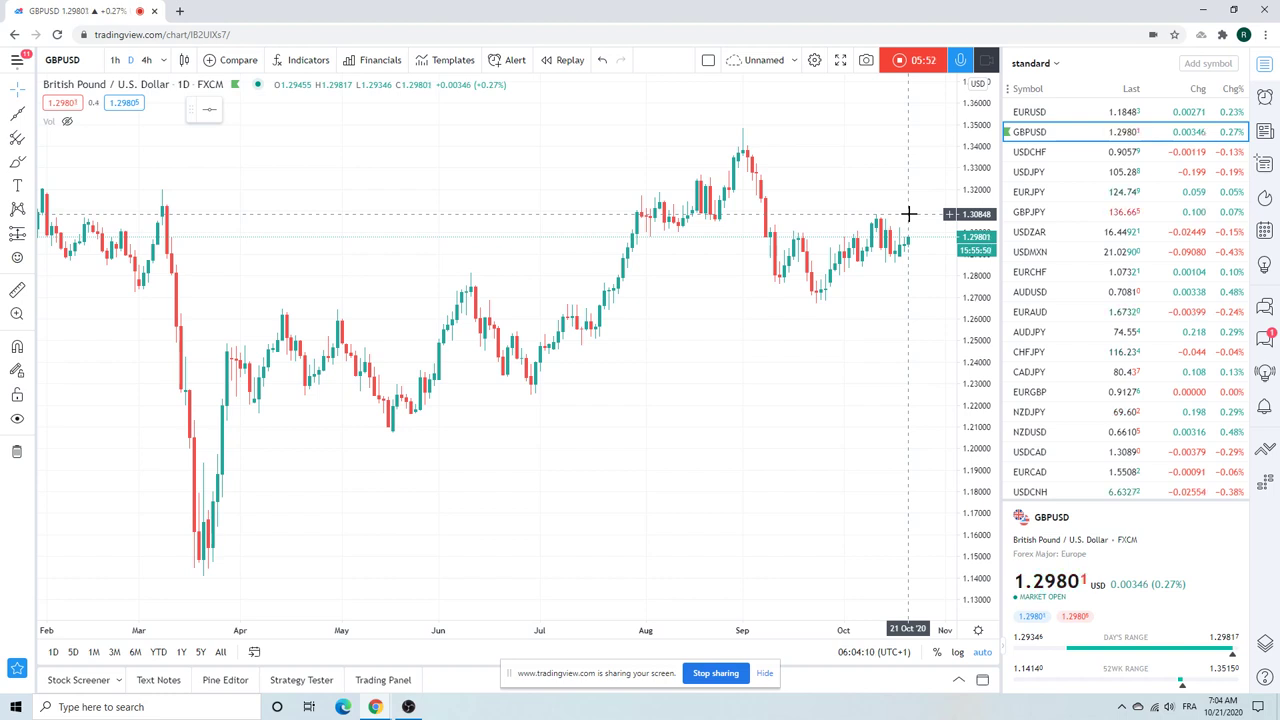
- Switch to USDCHF daily candles and zoom out
click(1035, 152)
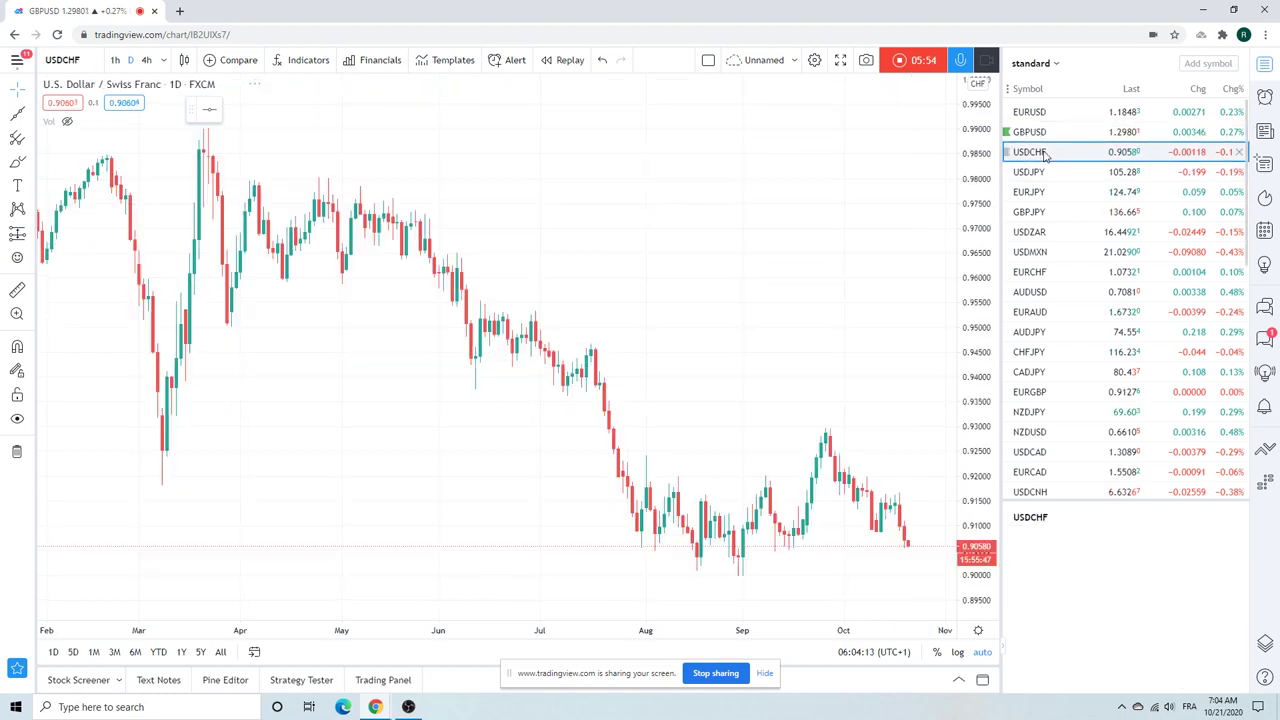
scroll(721, 164, down, 2)
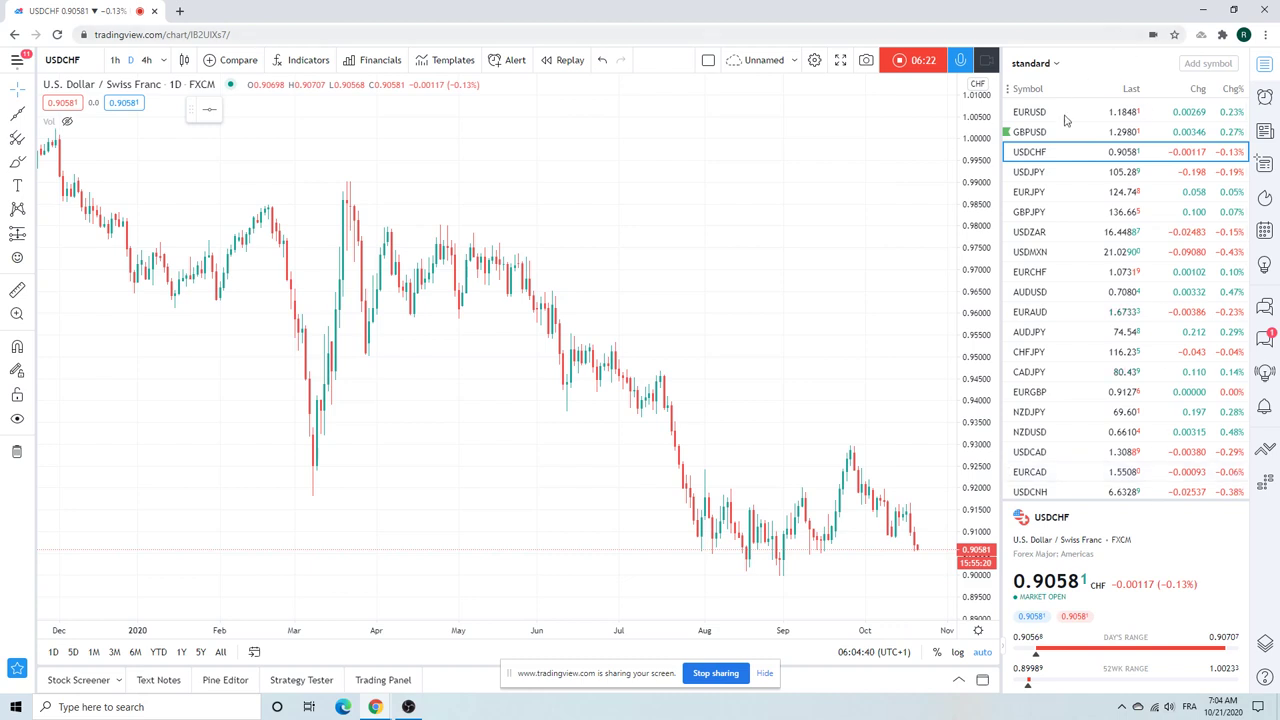
- Show USDJPY on the 4h timeframe, zoomed in, with the watchlist scrolled down
click(1033, 175)
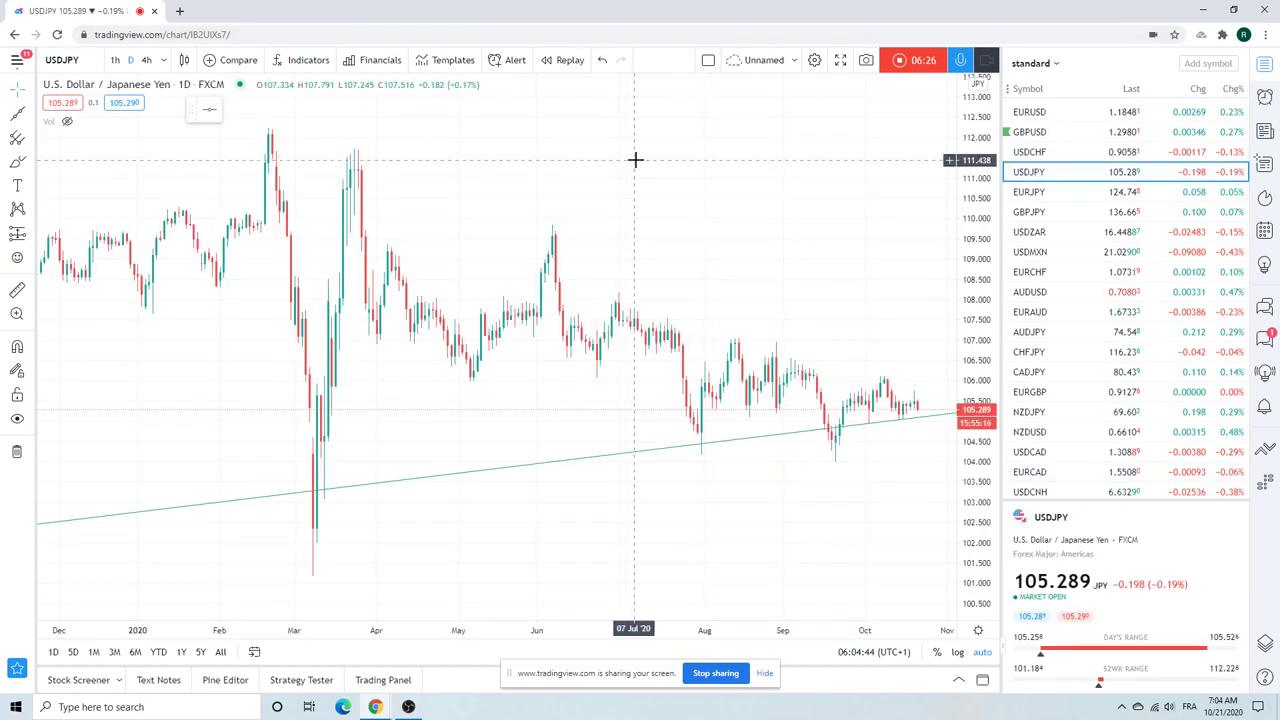
scroll(700, 370, up, 5)
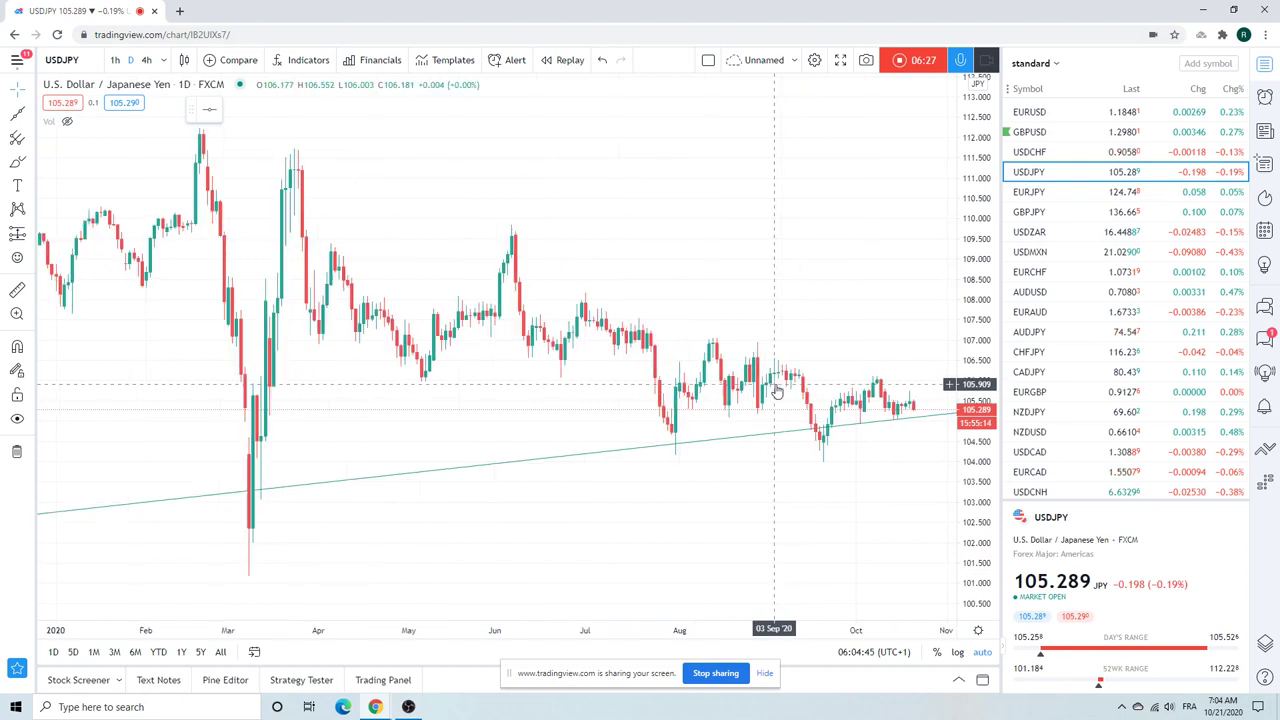
click(146, 60)
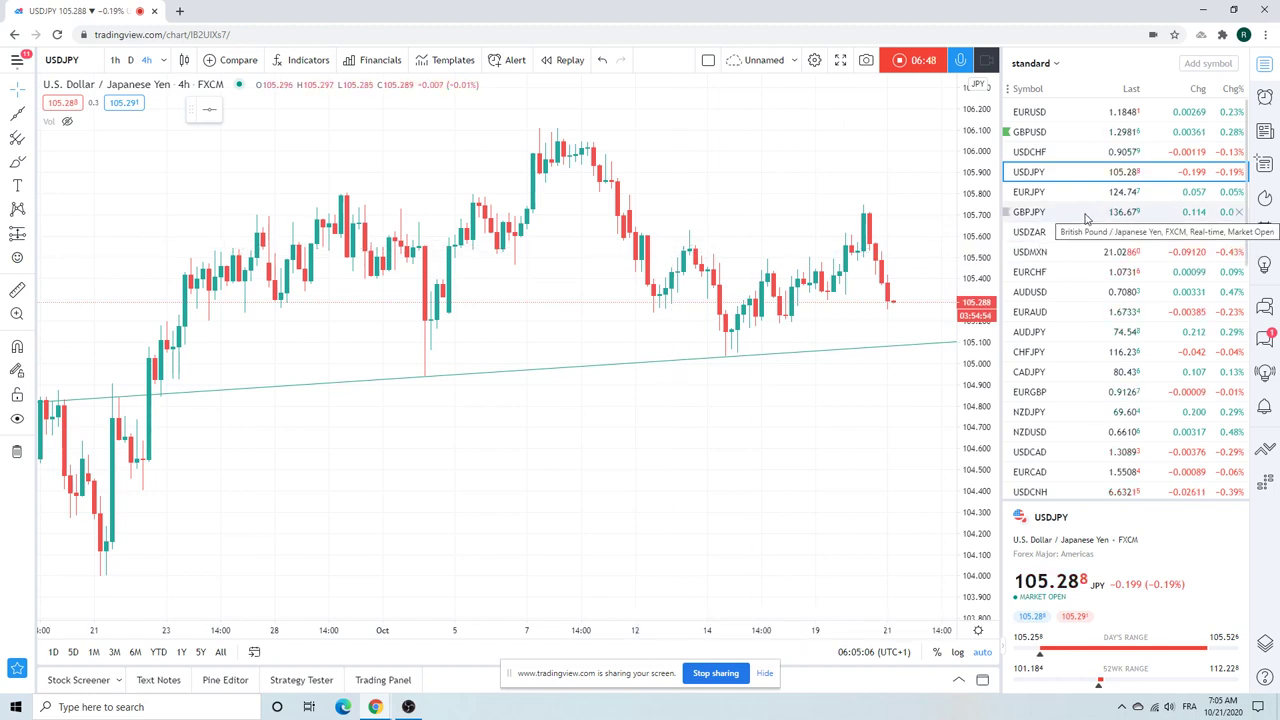
scroll(1088, 214, down, 3)
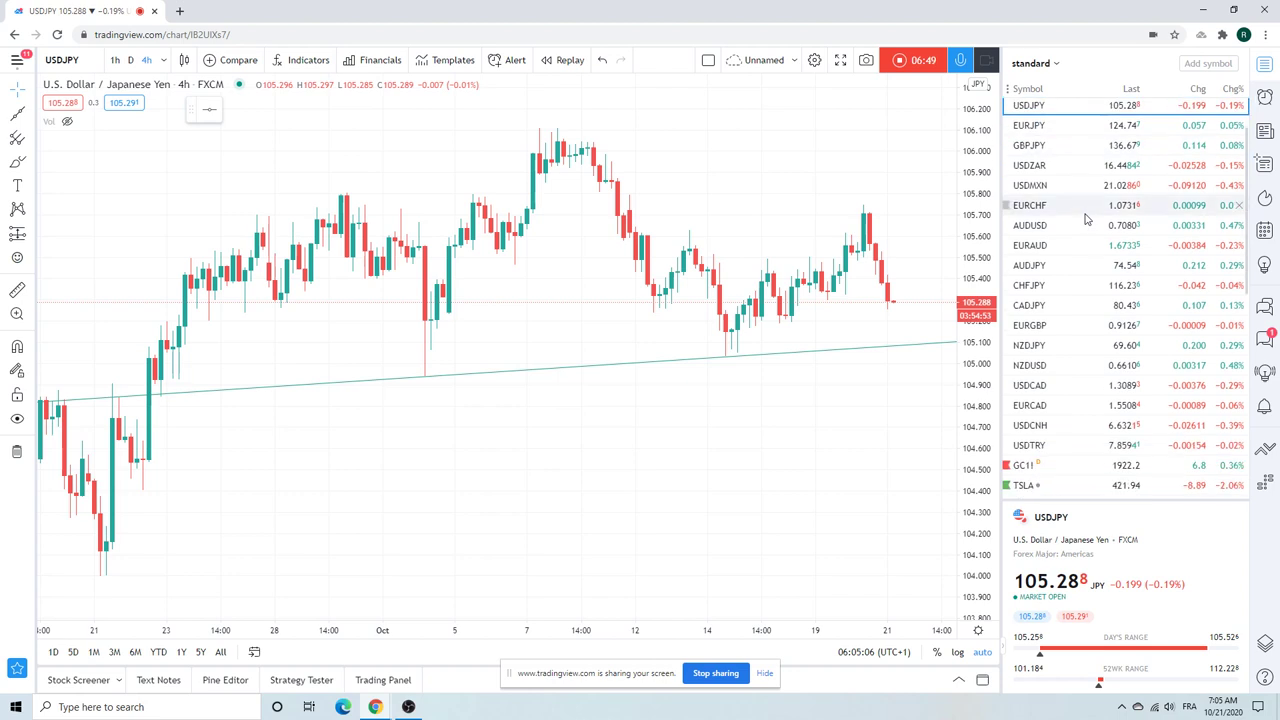
- Switch the chart to GC1! Gold Futures (COMEX) on 4-hour candles
click(1055, 465)
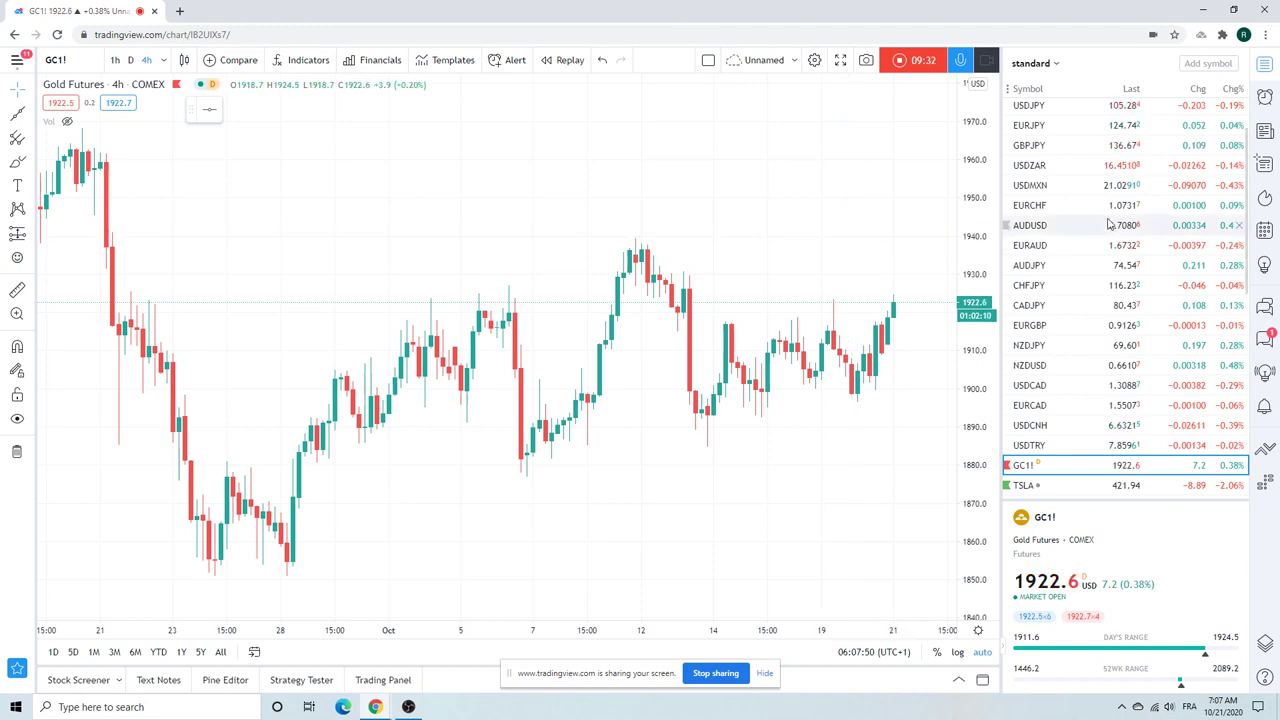
scroll(1093, 187, down, 1)
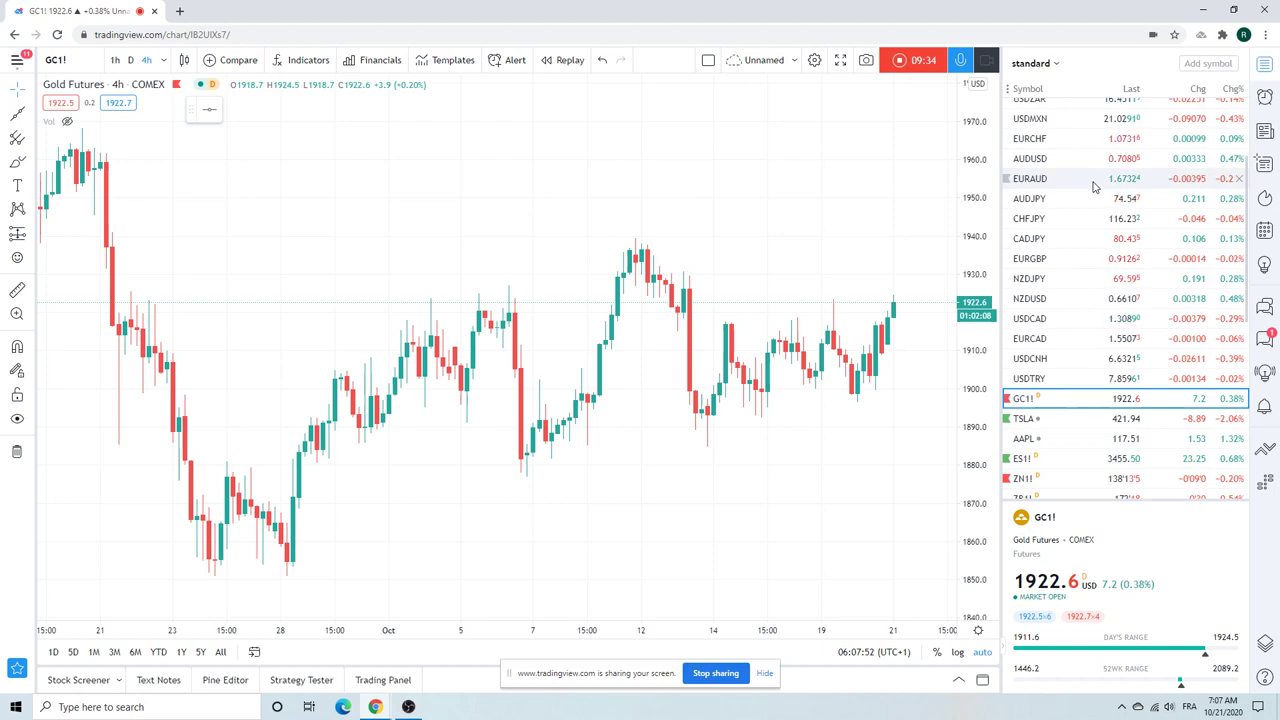
scroll(1080, 329, up, 1)
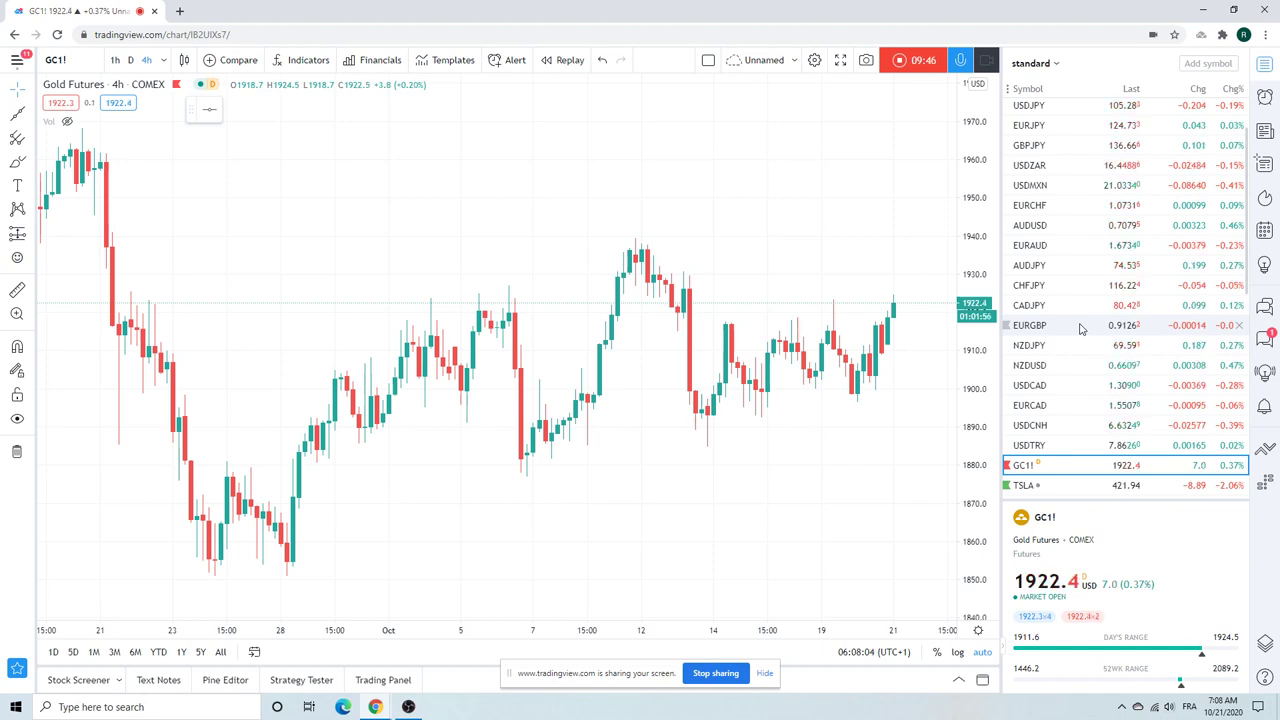
scroll(1074, 277, down, 1)
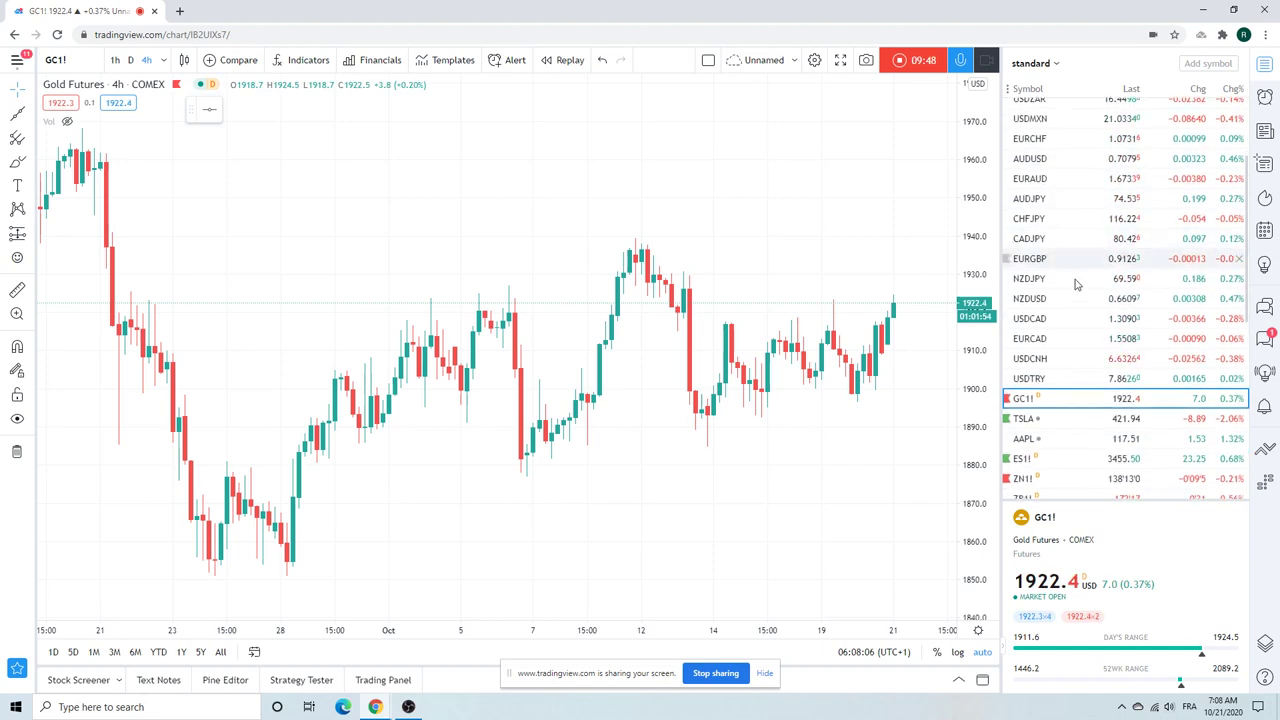
scroll(1075, 300, up, 2)
scroll(1075, 300, up, 1)
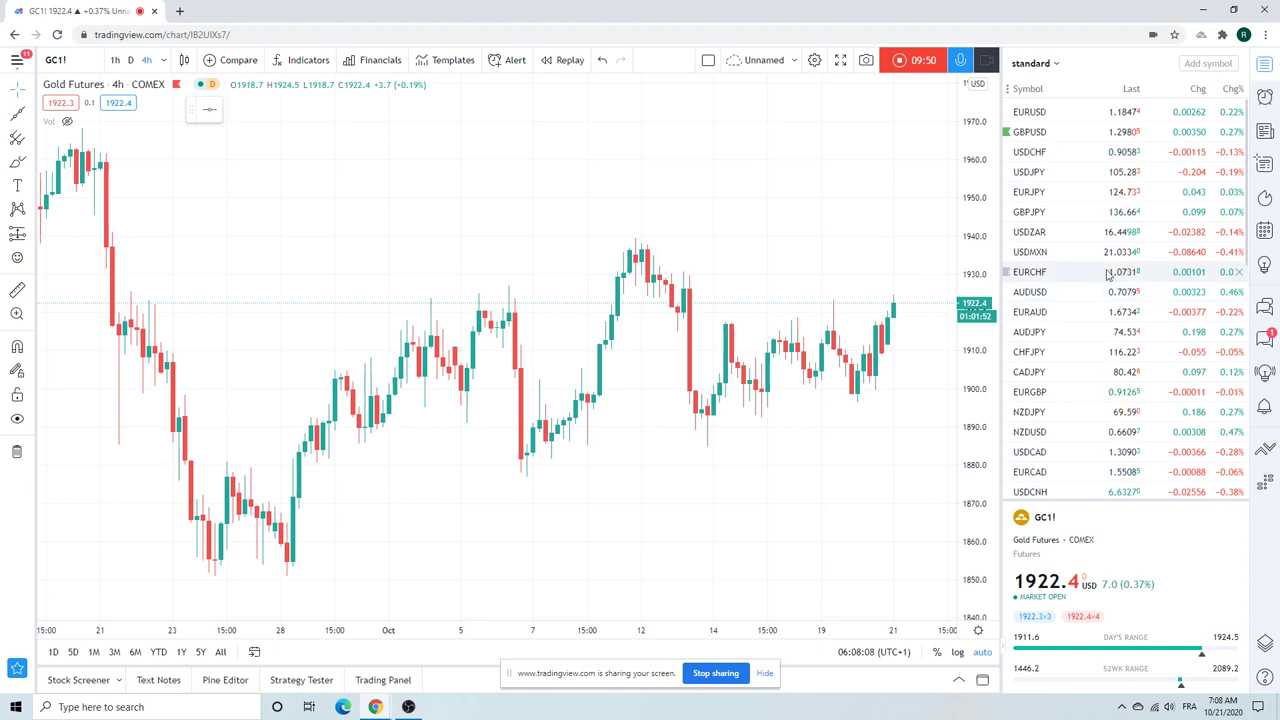
scroll(1110, 210, down, 1)
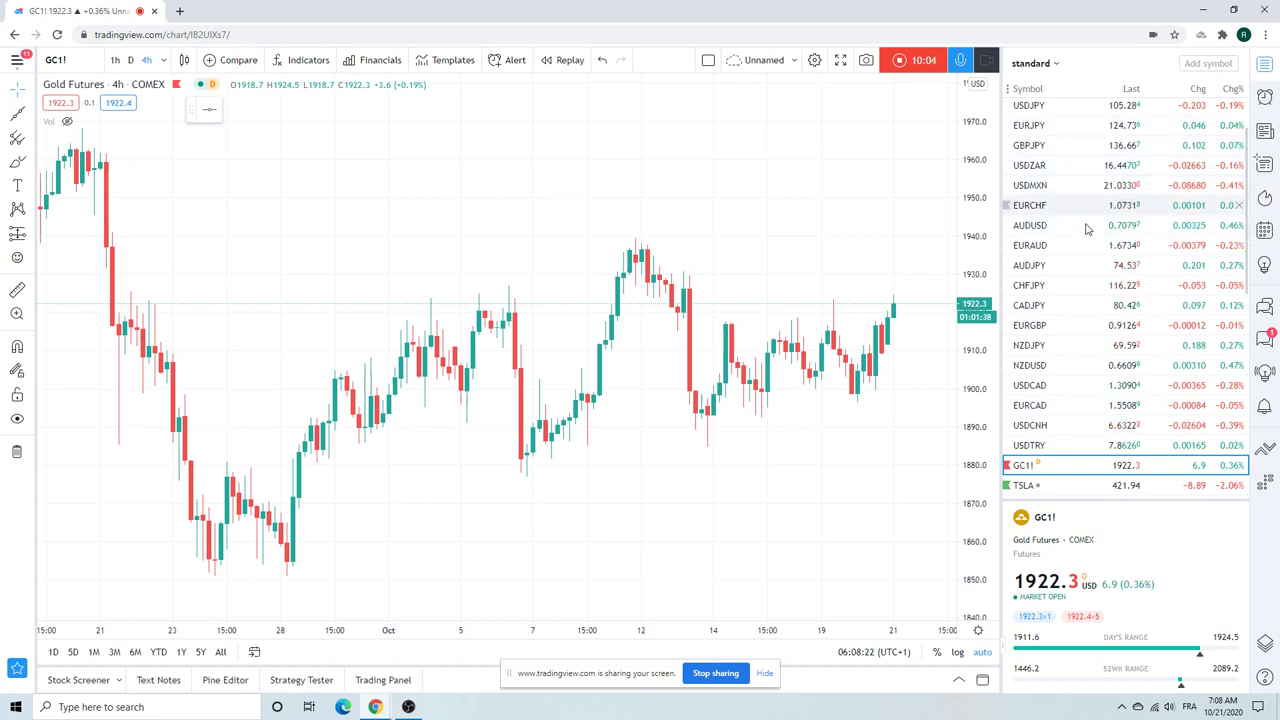
- Show USDZAR on daily candles, zoomed to about the last year with its converging trendlines
click(1048, 165)
scroll(689, 274, down, 3)
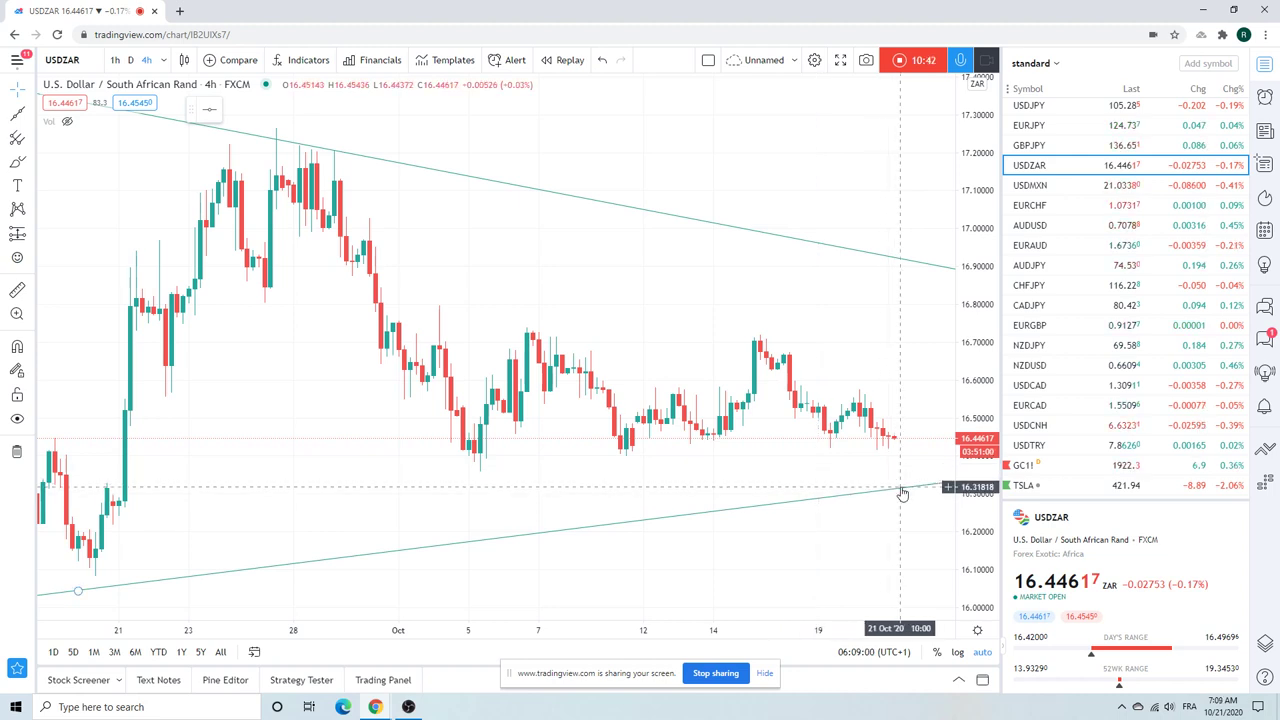
scroll(902, 493, down, 4)
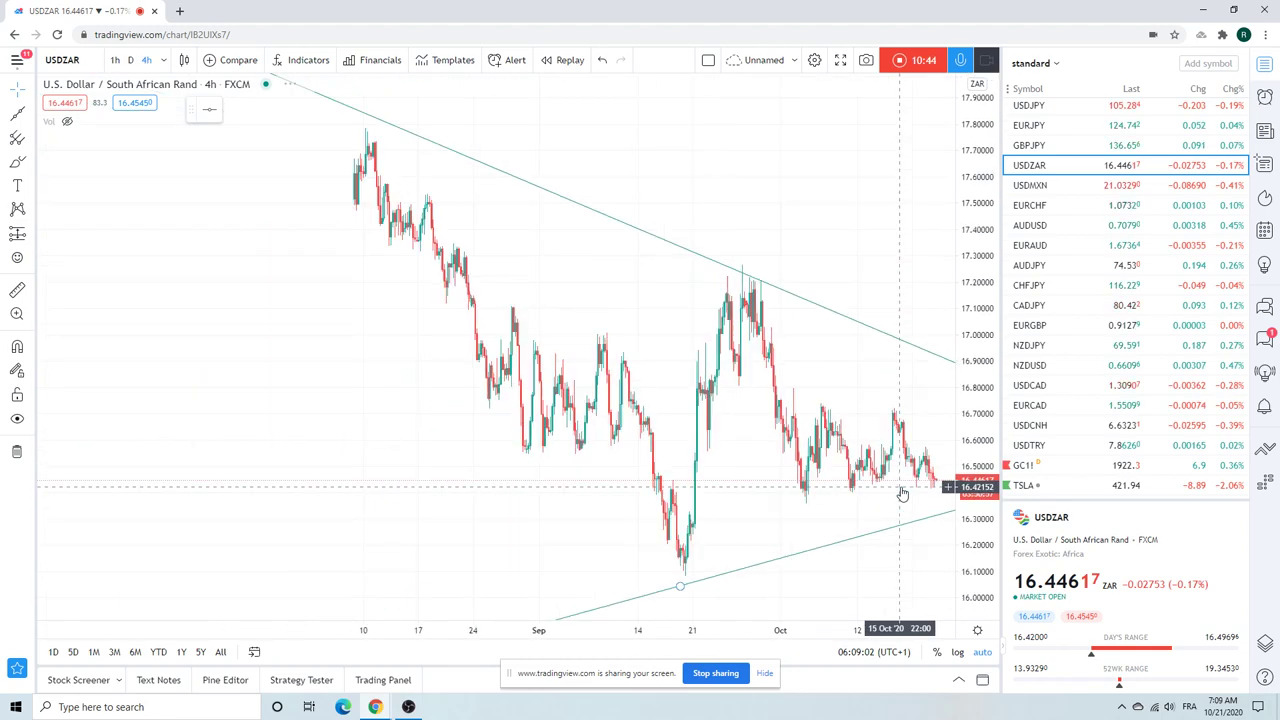
scroll(902, 493, down, 3)
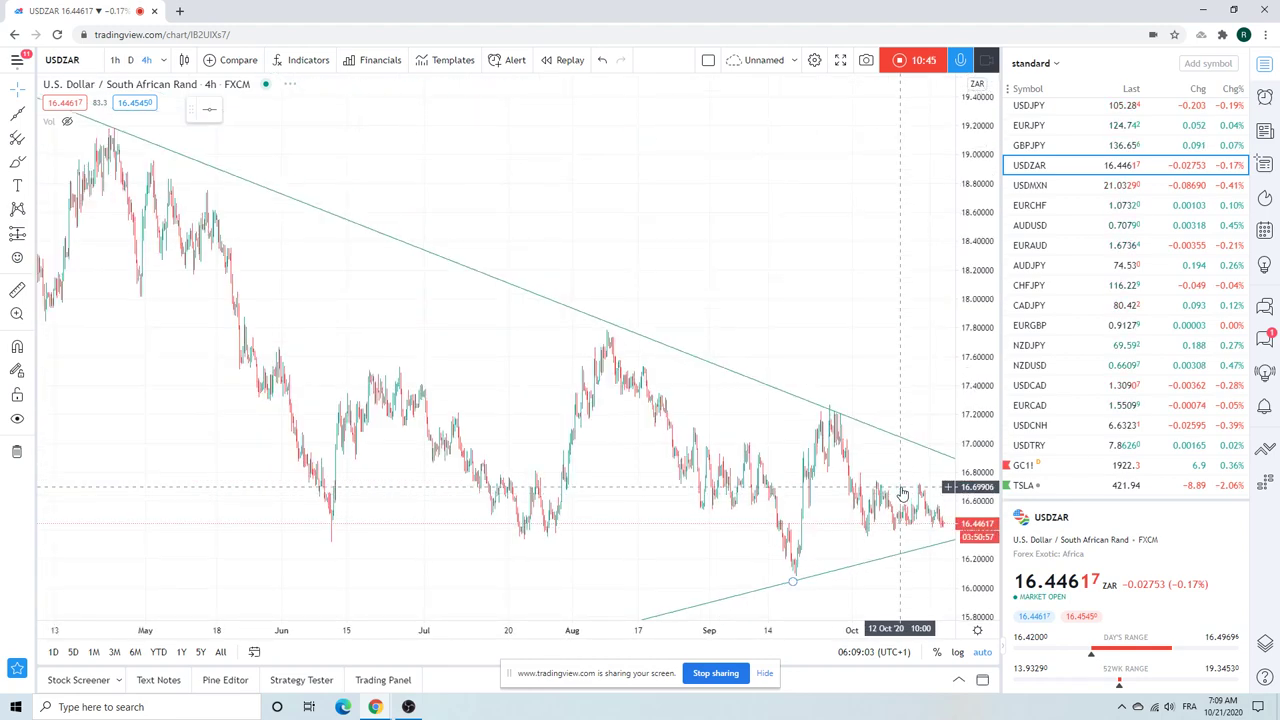
click(130, 60)
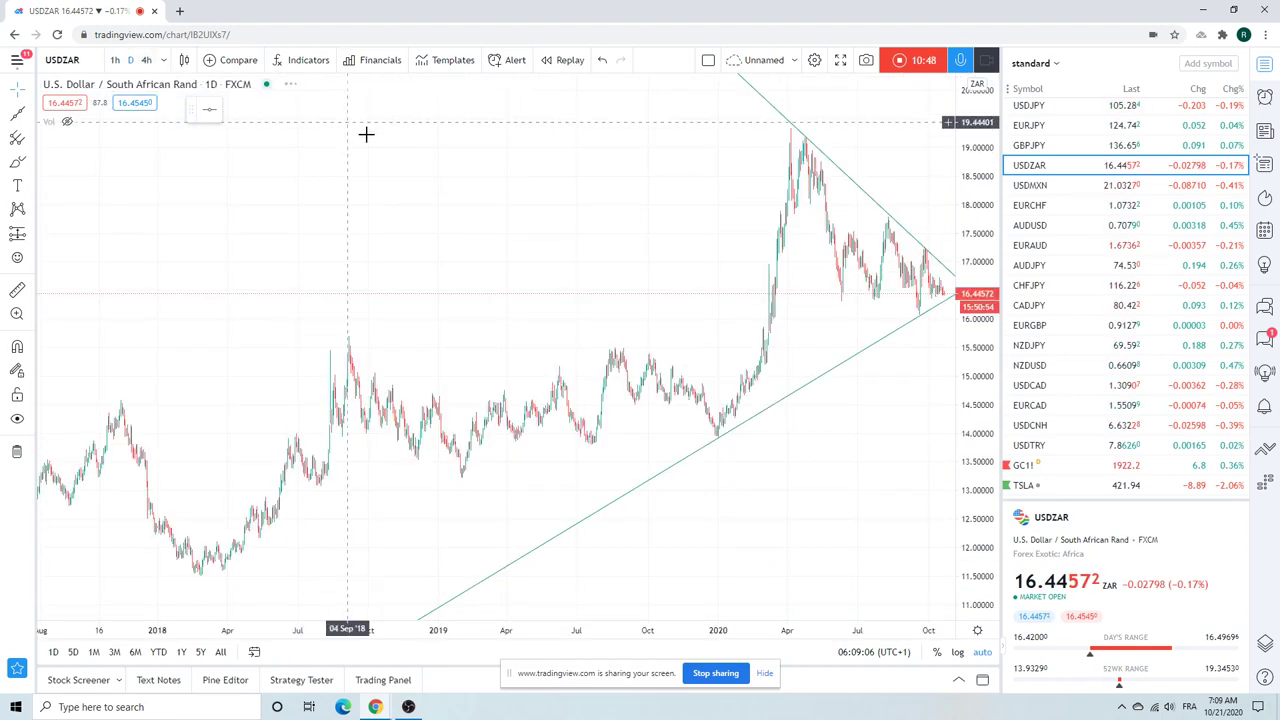
scroll(392, 152, up, 5)
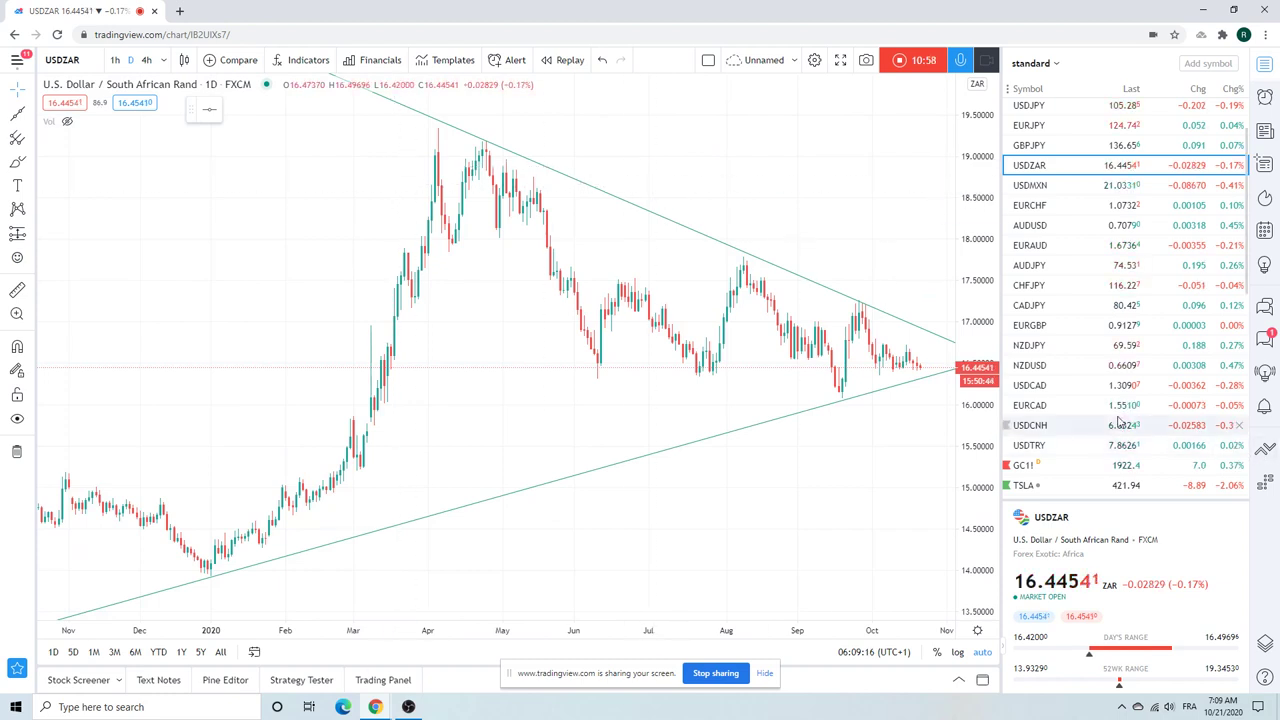
- Move from USDZAR through USDCAD to the USDMXN daily chart
click(1033, 386)
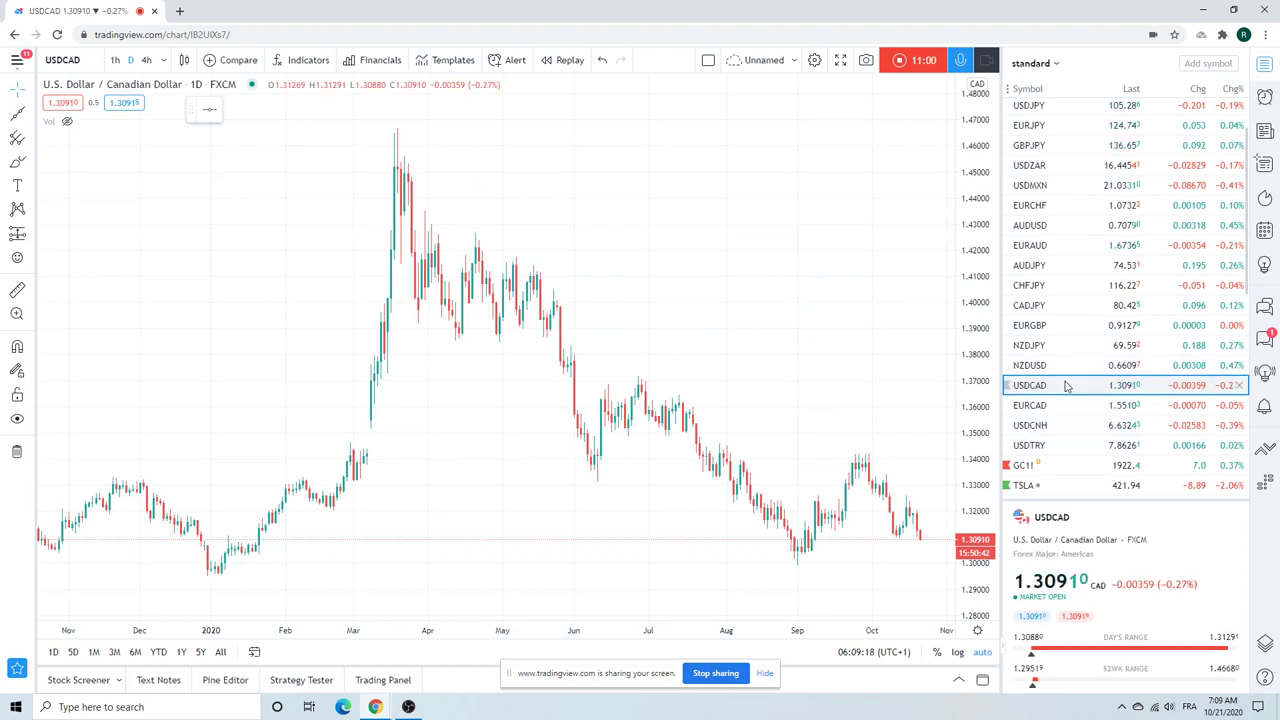
click(1048, 188)
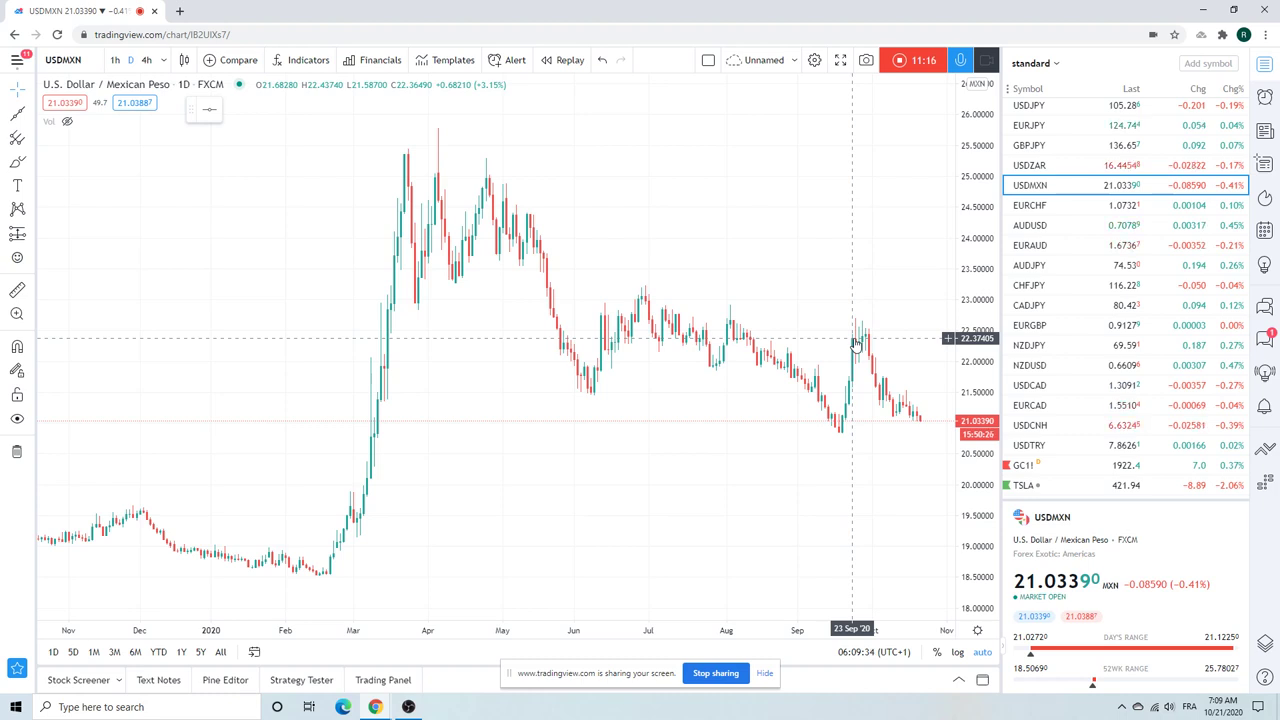
- Step the watchlist back up to USDZAR and zoom into its daily chart
key(Up)
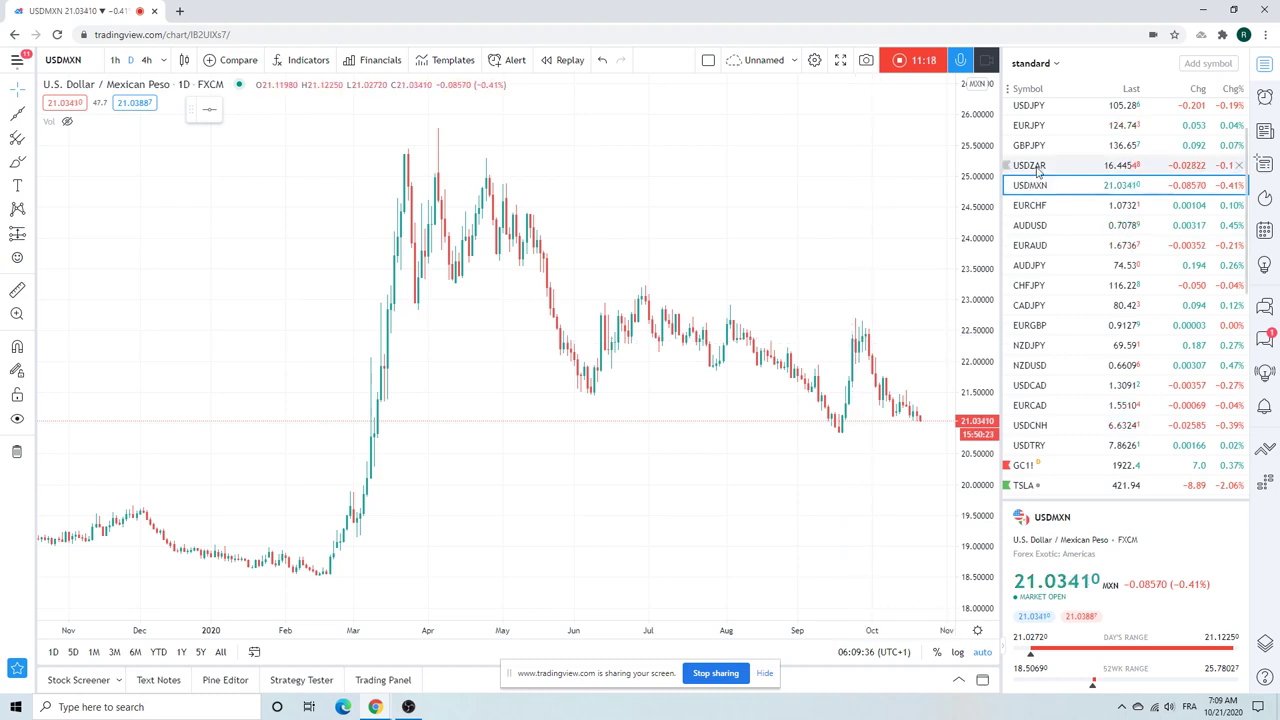
scroll(767, 345, up, 3)
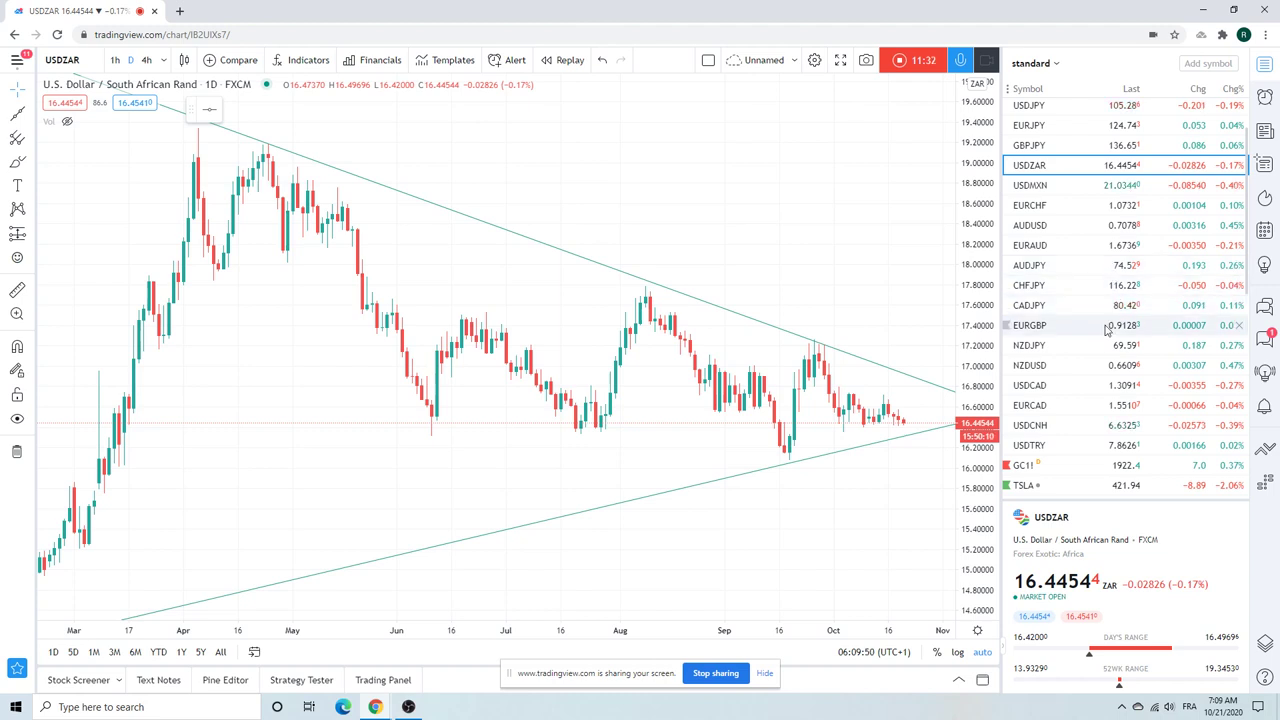
scroll(1106, 330, down, 3)
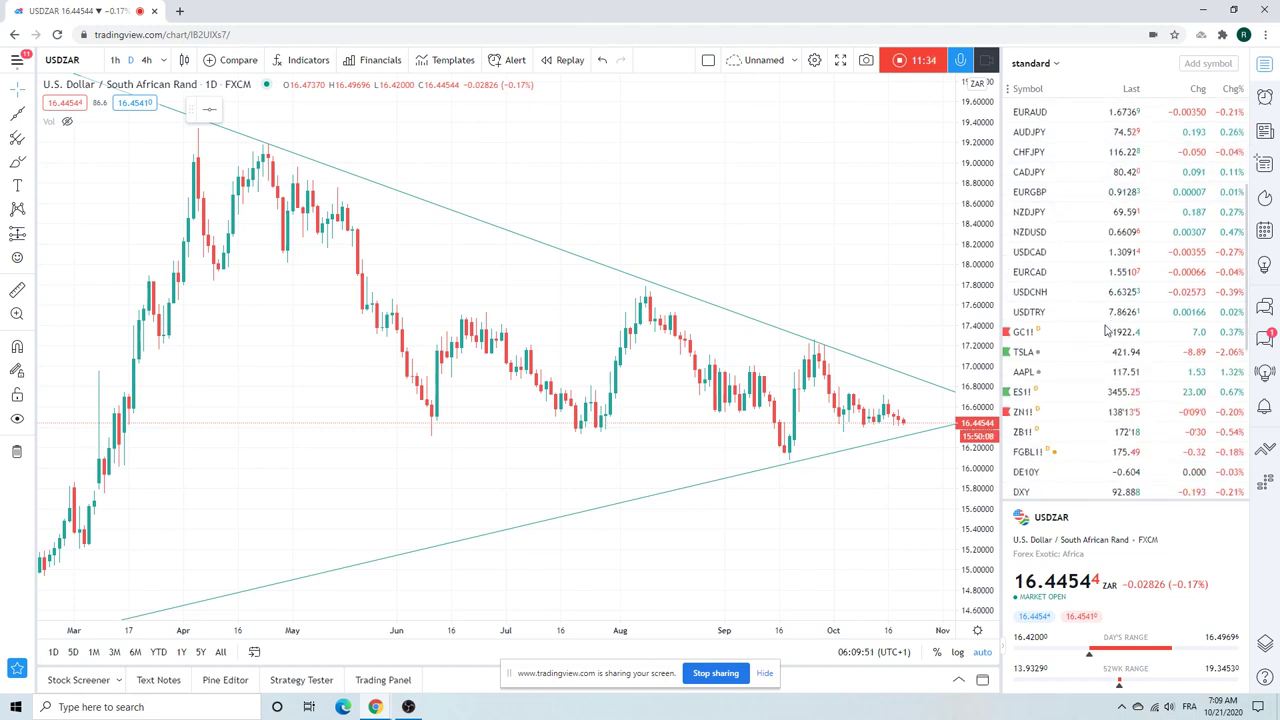
- Open the ZN1! 10 Year T-Note chart, then scroll the watchlist to ZB1! T-Bond futures
click(1060, 413)
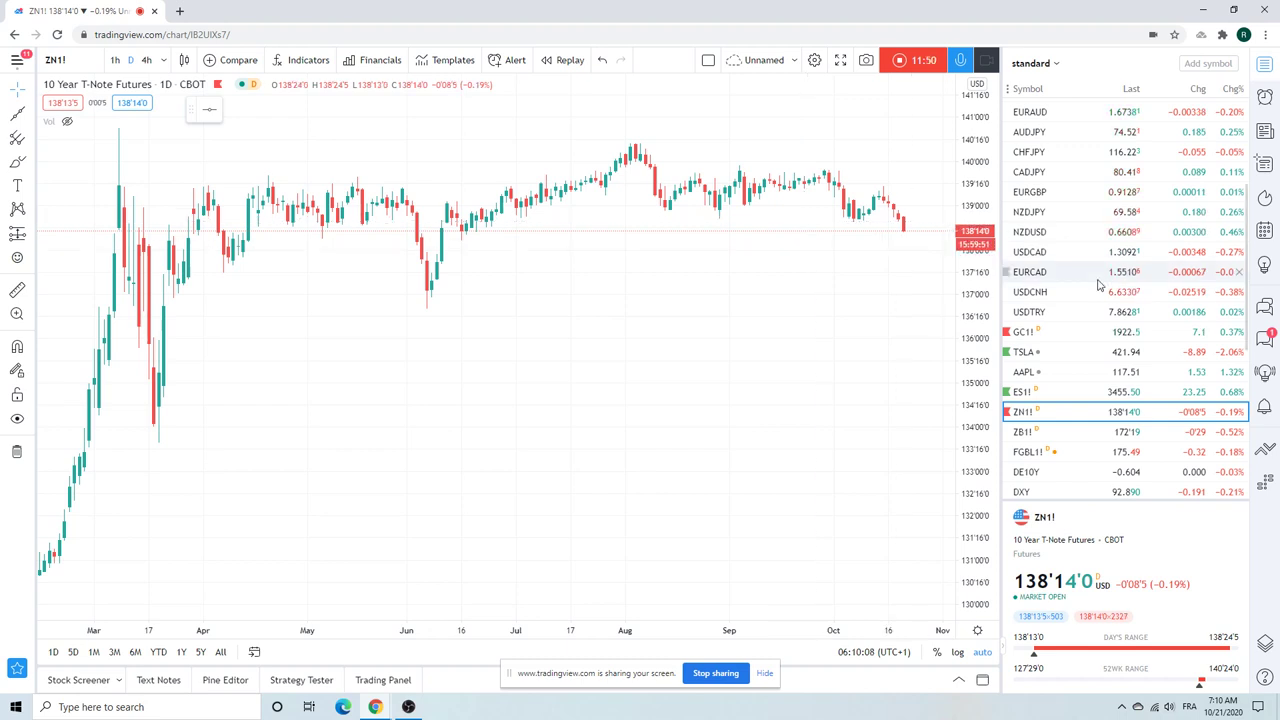
scroll(1071, 358, down, 1)
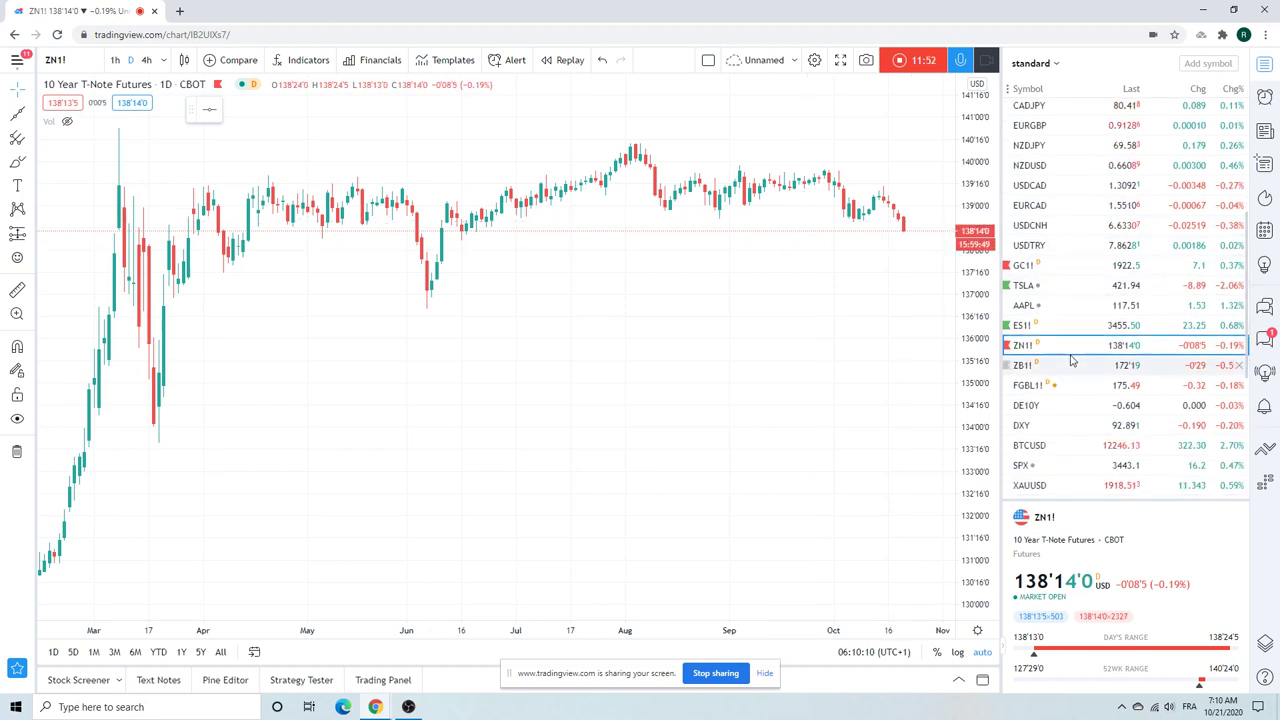
mouse_move(1071, 358)
scroll(1071, 358, up, 2)
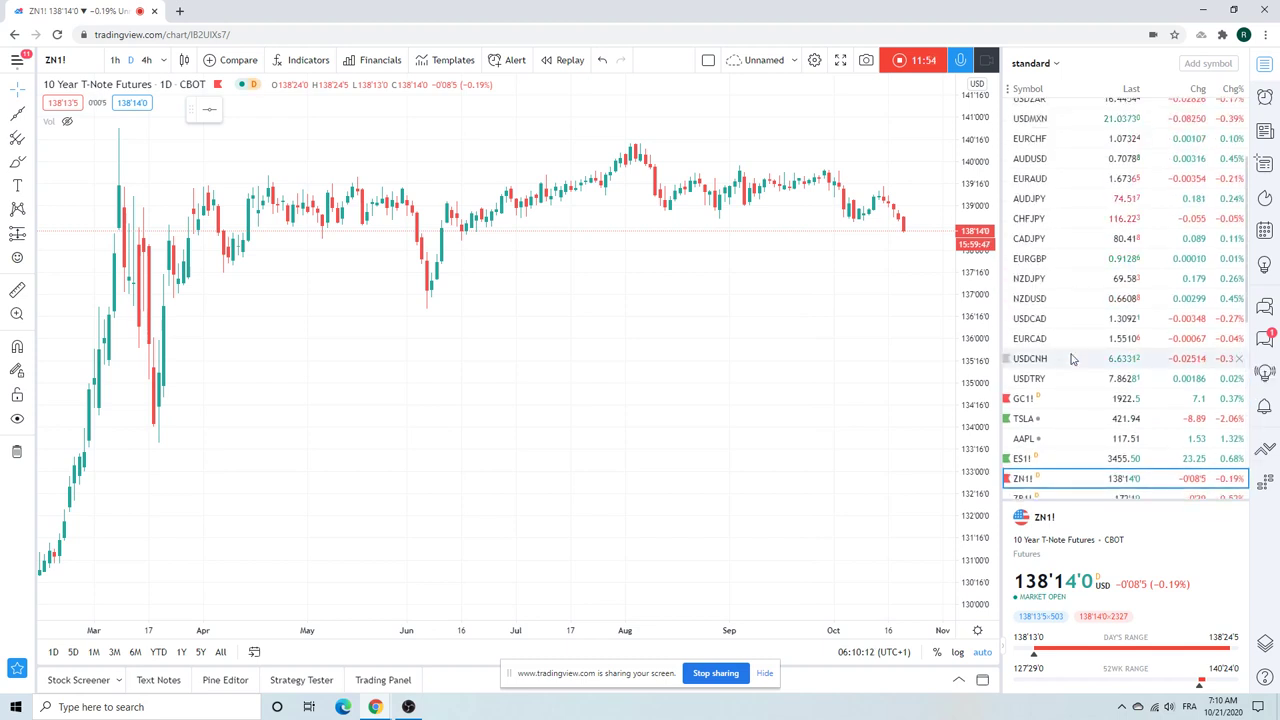
scroll(1071, 358, down, 2)
click(1035, 365)
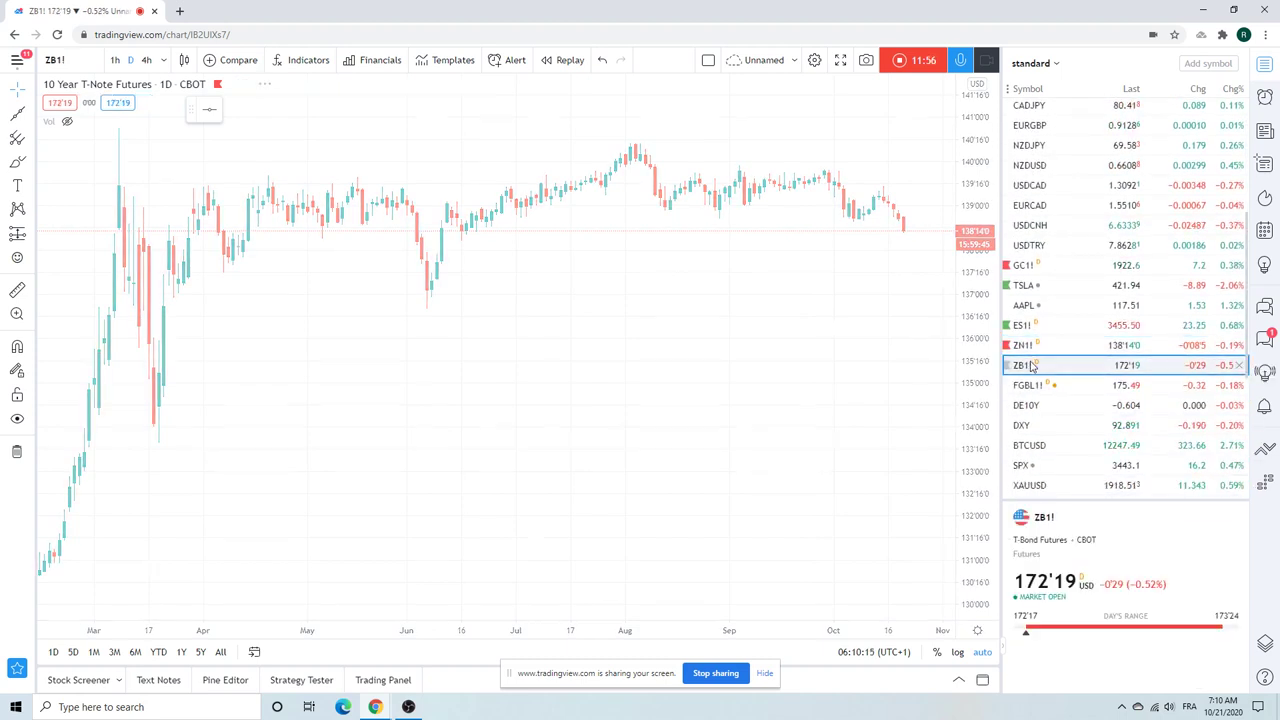